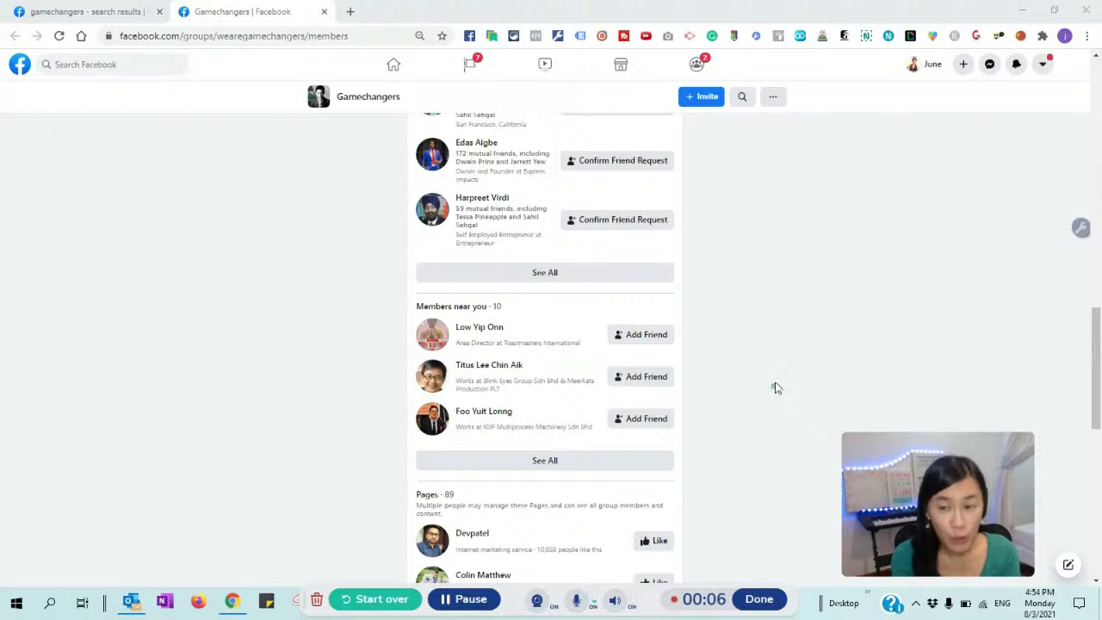
- Look over the Friend Connector Pro request settings from the Gamechangers group's members page
click(801, 37)
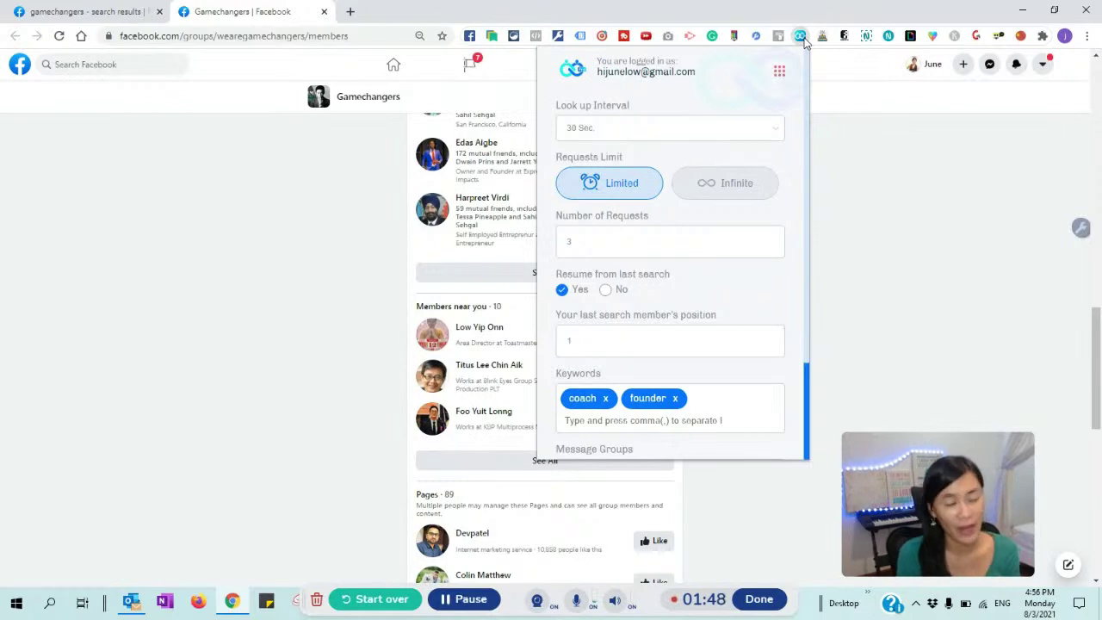
click(1006, 247)
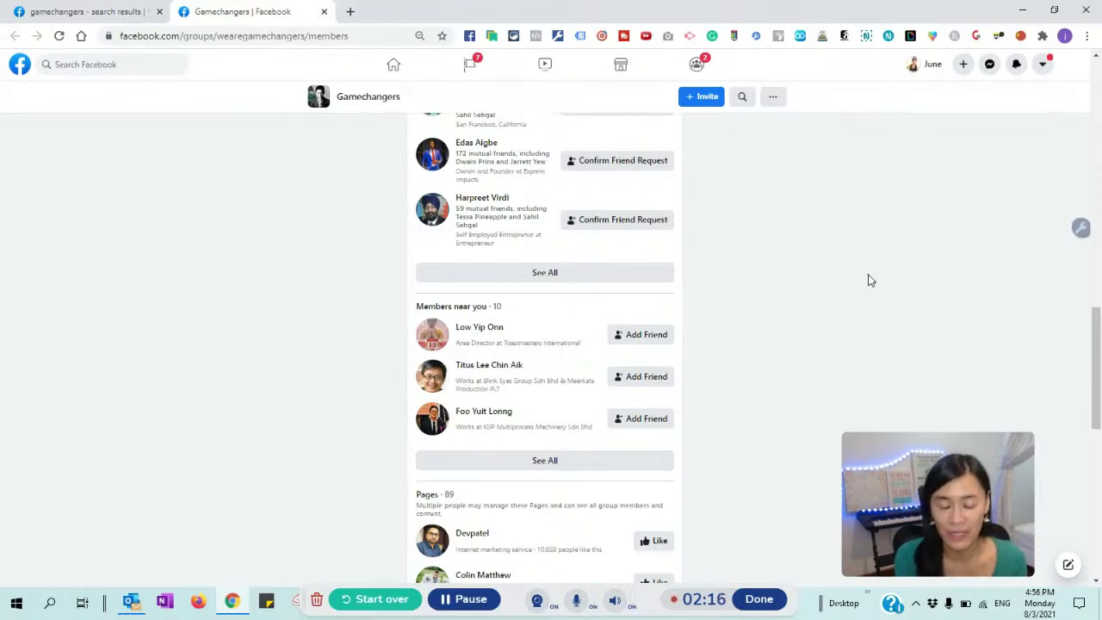
scroll(846, 297, down, 3)
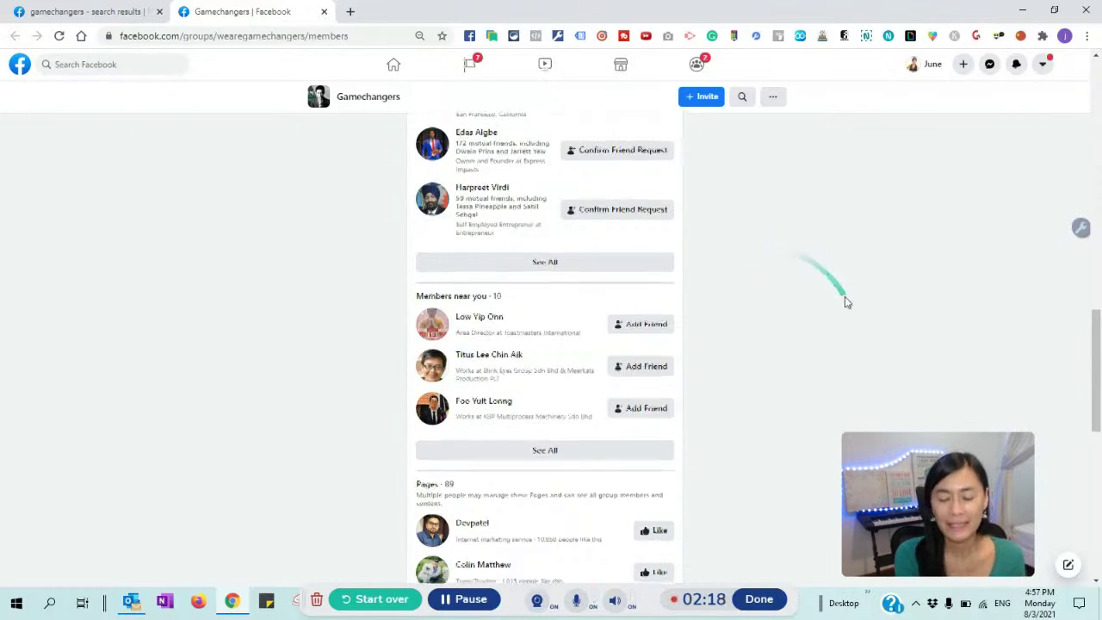
- Set the look up interval in Friend Connector Pro to 3 Mins
click(800, 36)
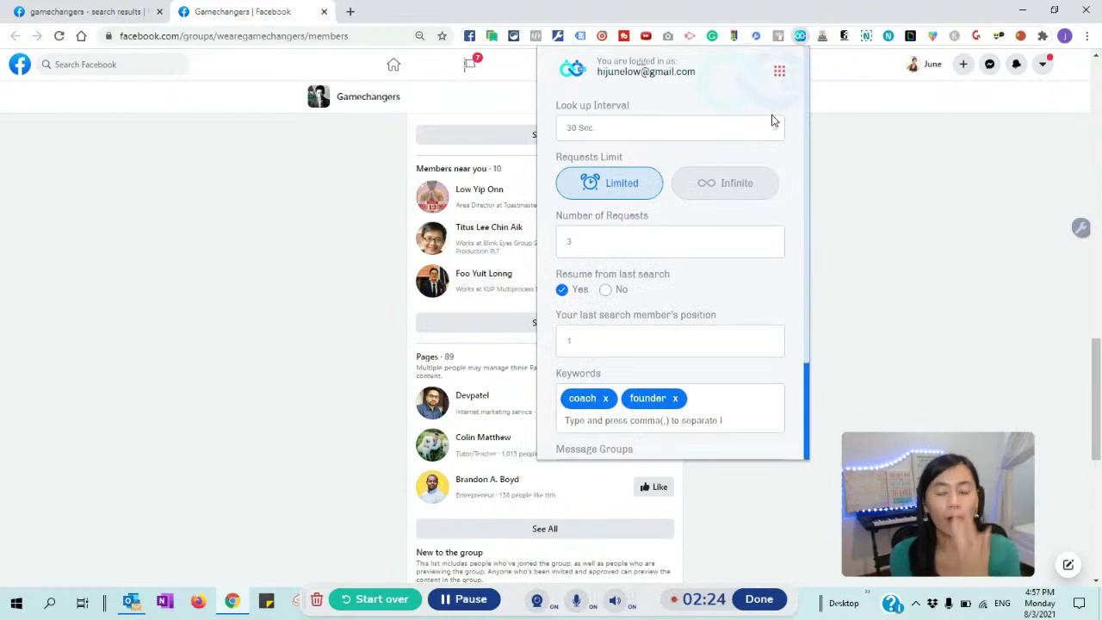
click(660, 128)
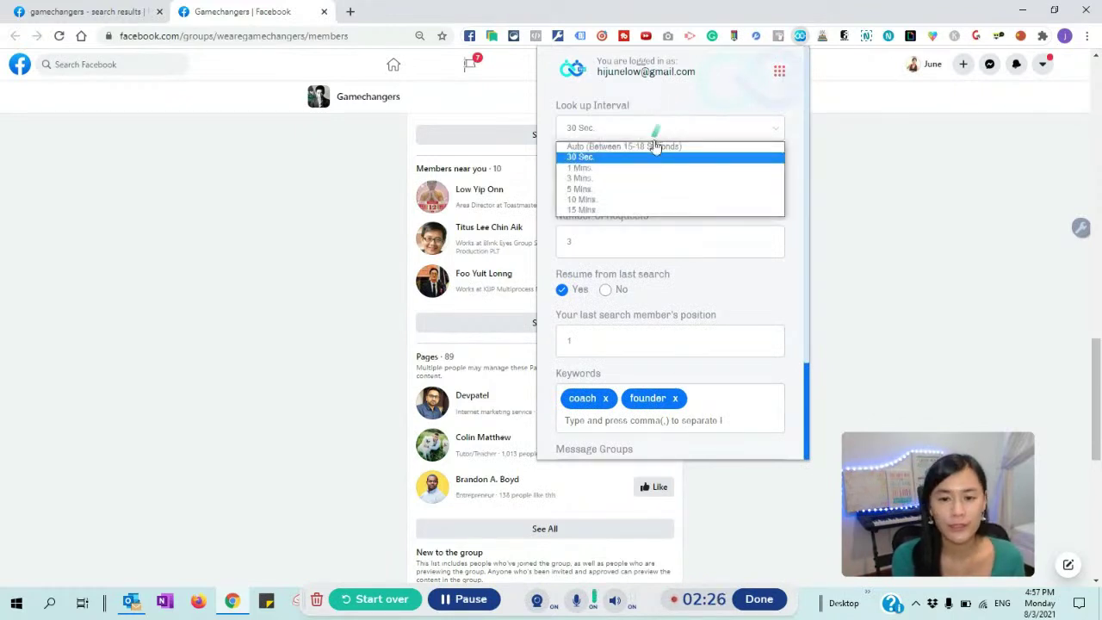
click(634, 168)
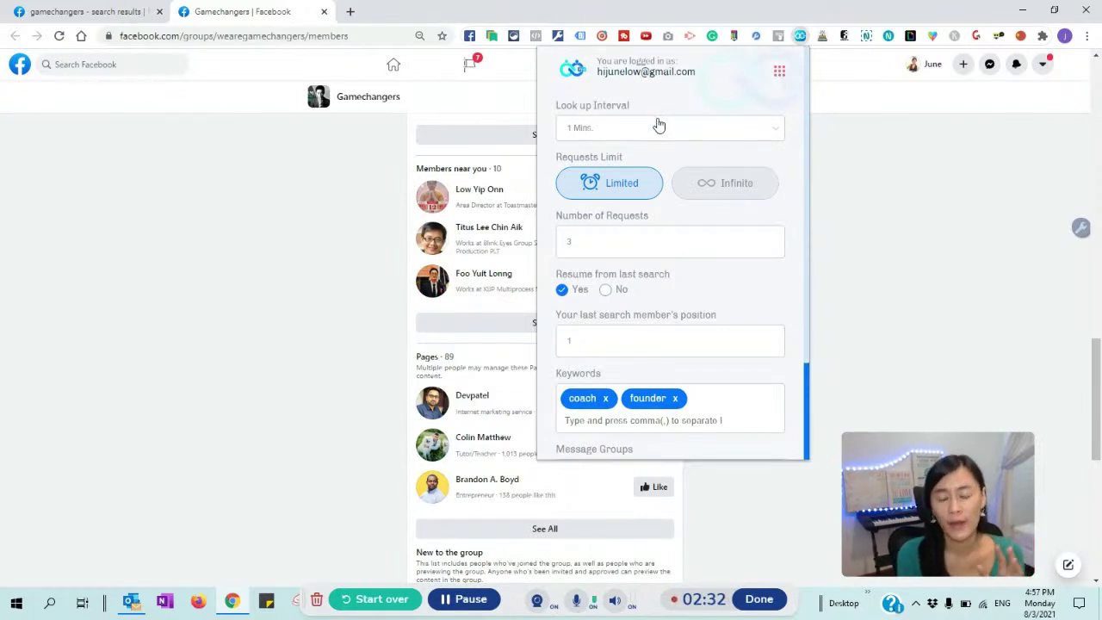
click(659, 127)
click(641, 178)
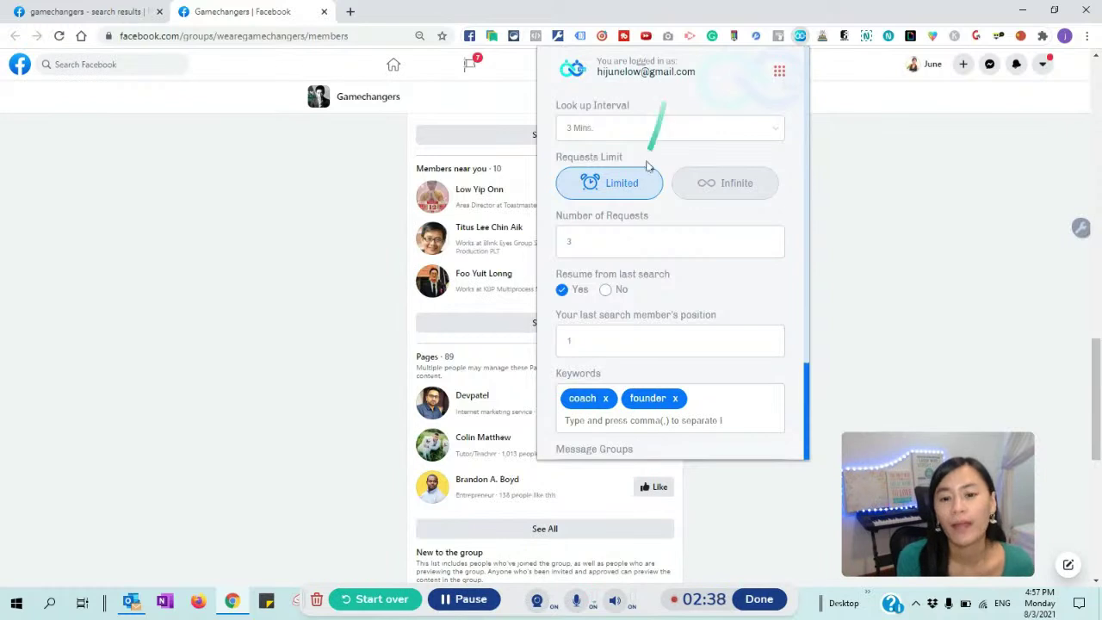
- Add "entrepreneur" and "mindset coach" to the keywords for targeting group members
scroll(605, 242, down, 1)
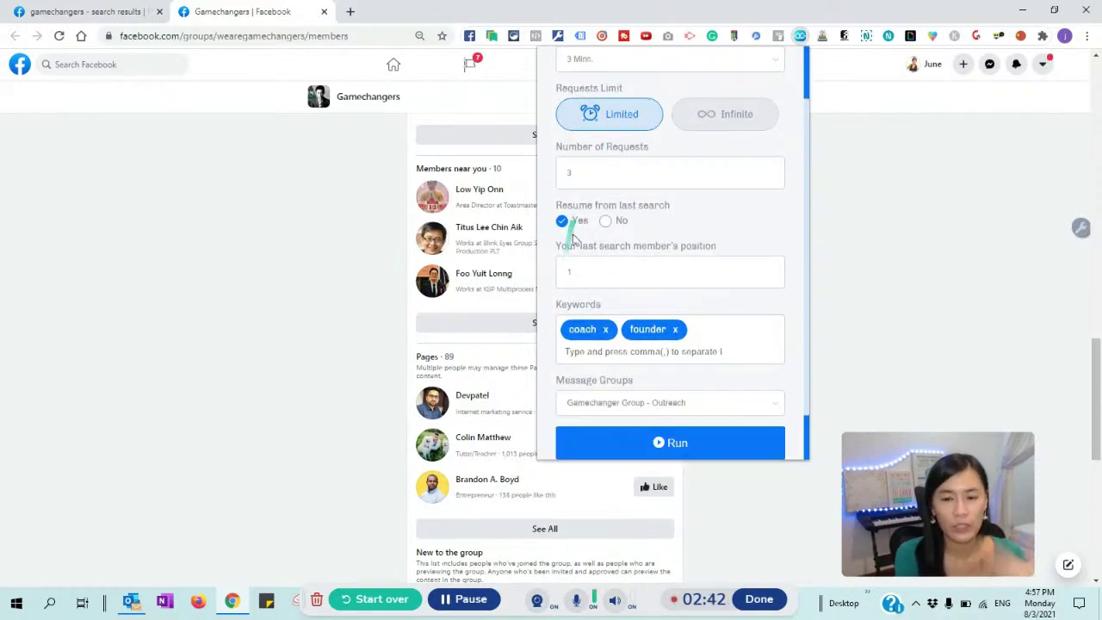
scroll(575, 260, down, 1)
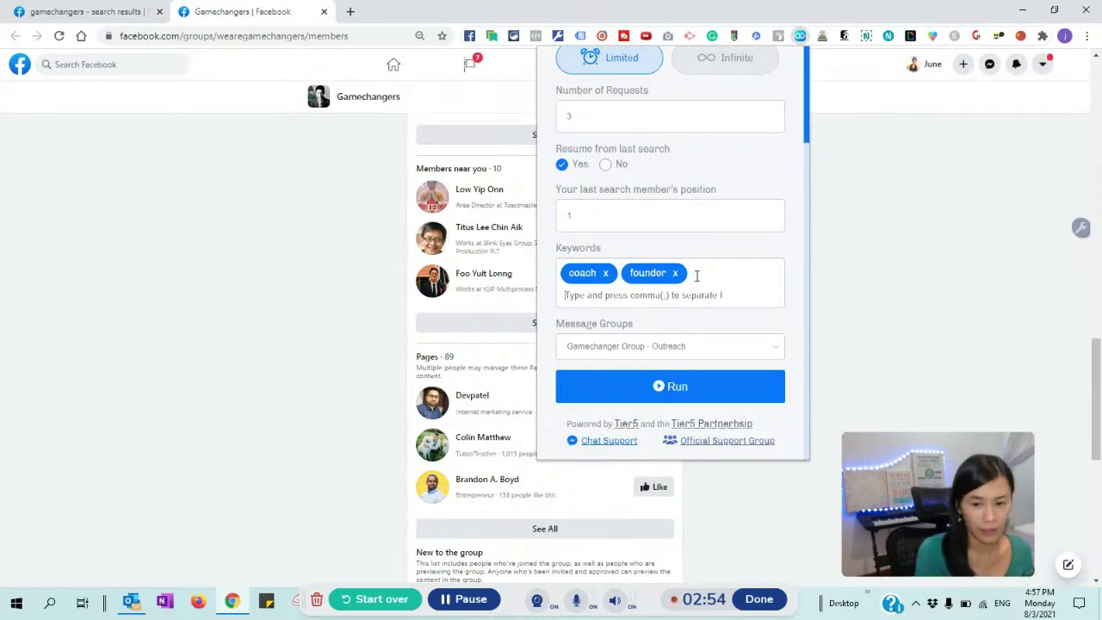
text(entrepre)
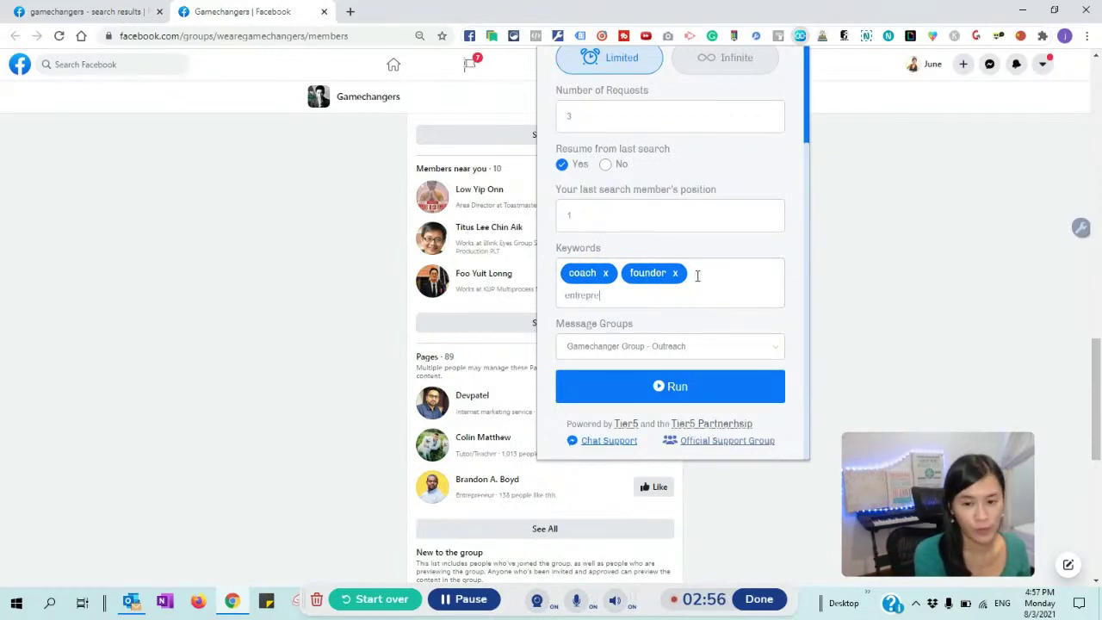
text(neur)
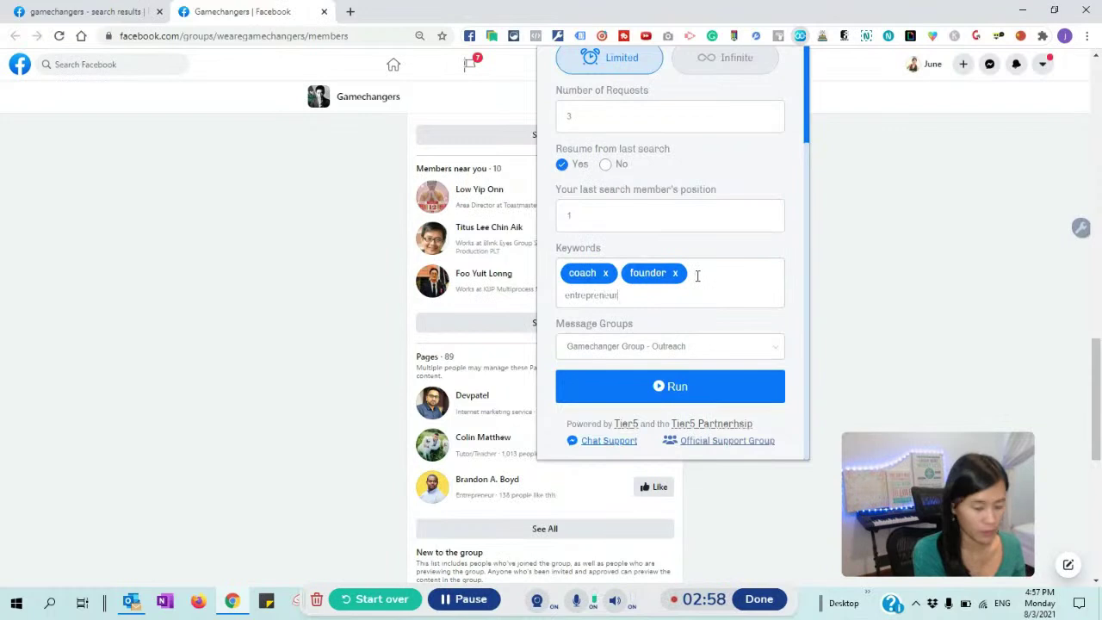
key(Return)
text(mi)
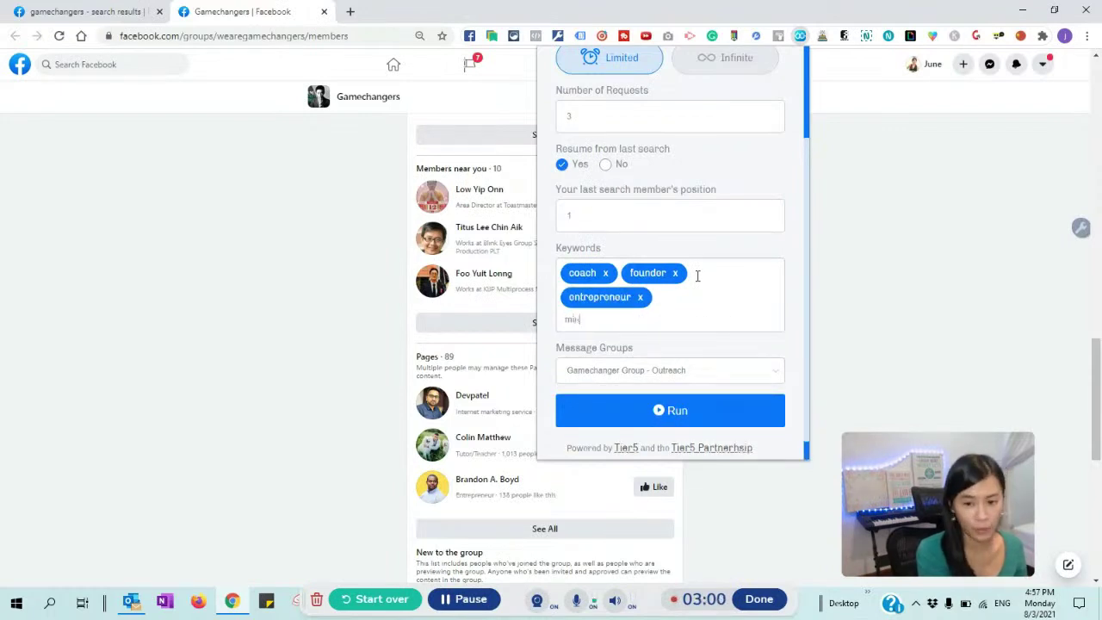
text(ndset coach)
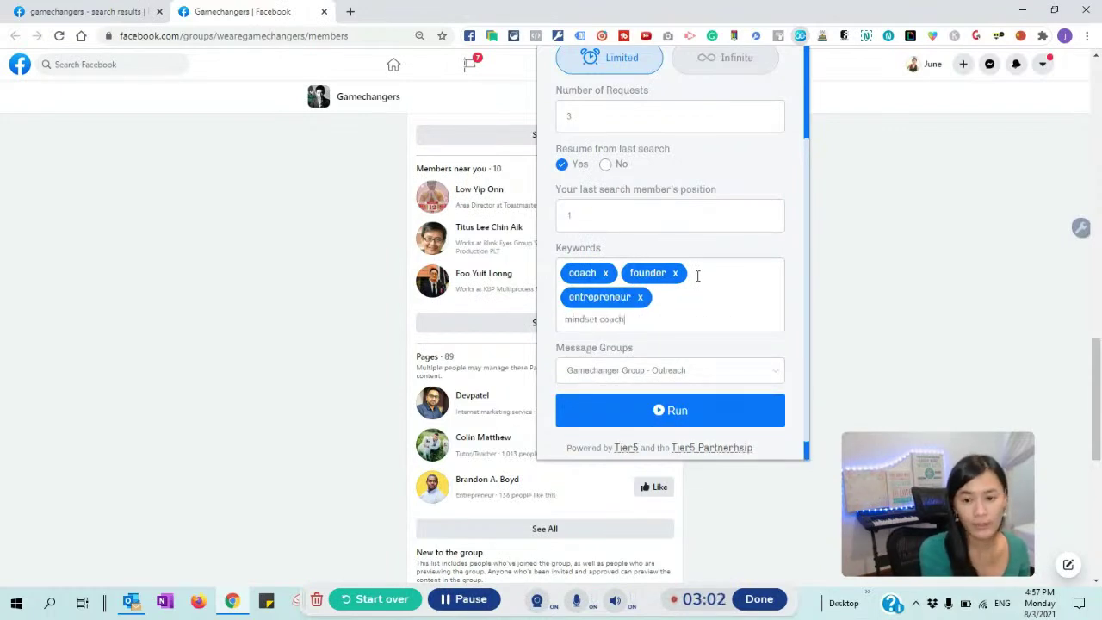
key(comma)
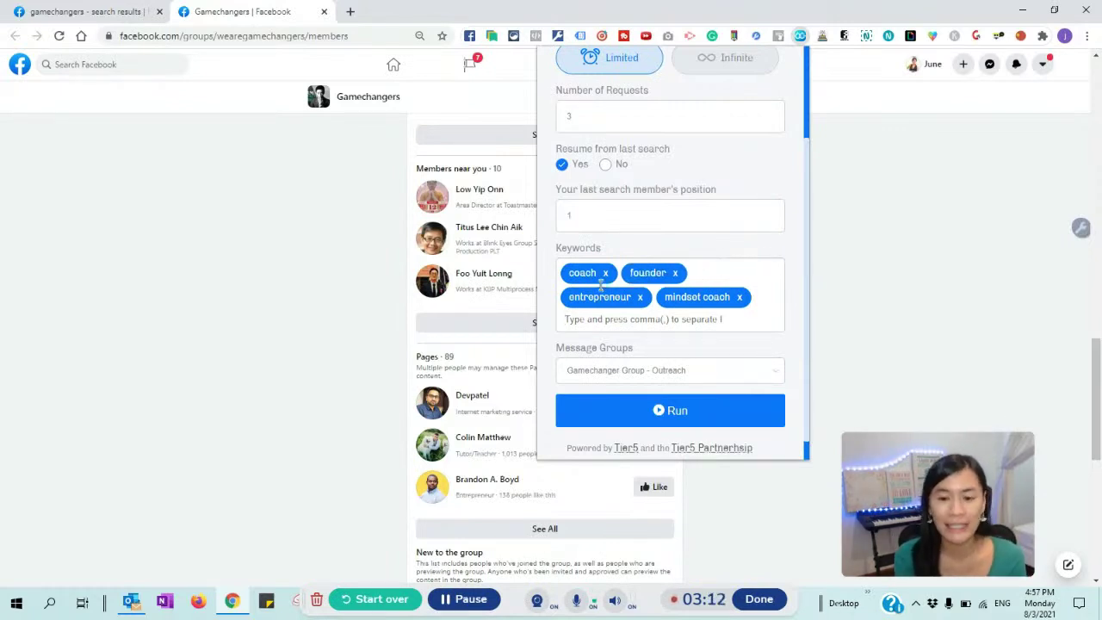
- Run the friend request automation on the group's members and close the extension's settings
scroll(696, 360, down, 1)
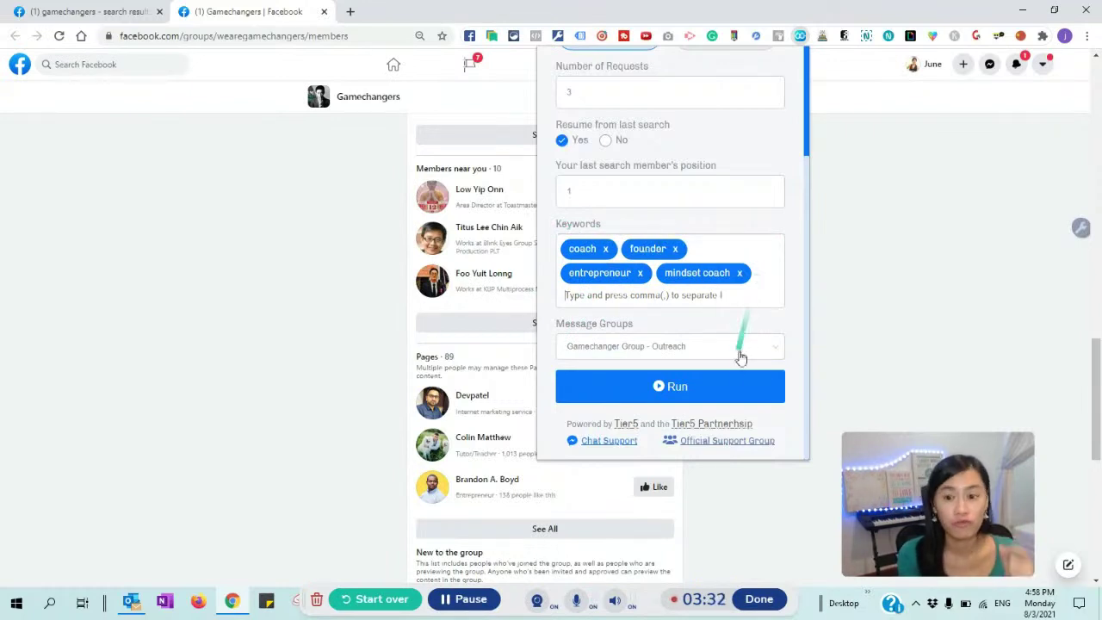
click(699, 391)
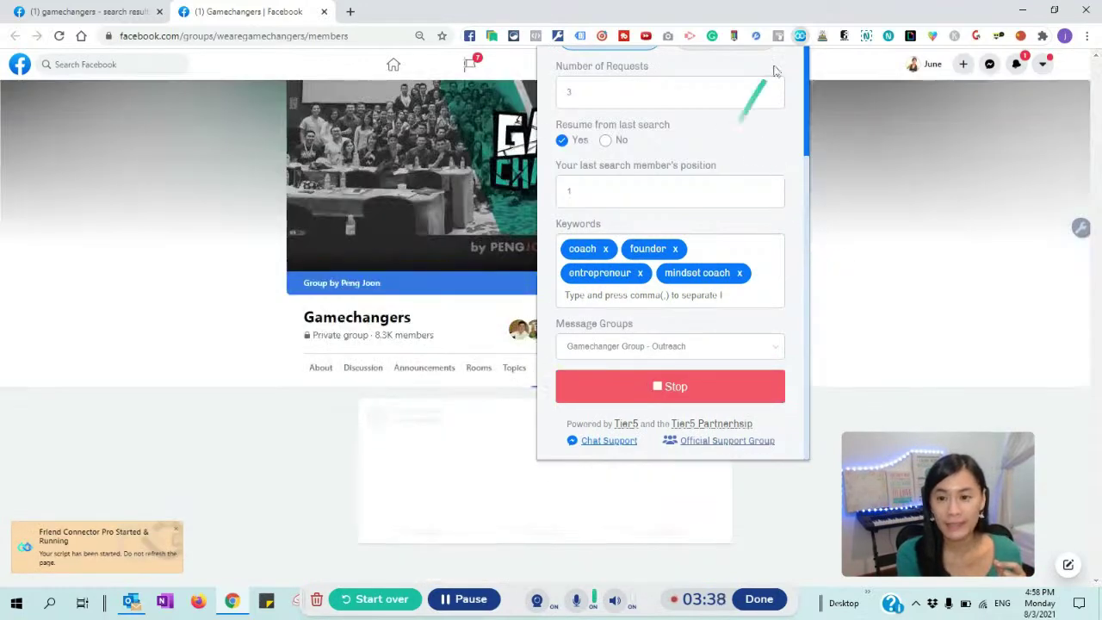
click(800, 36)
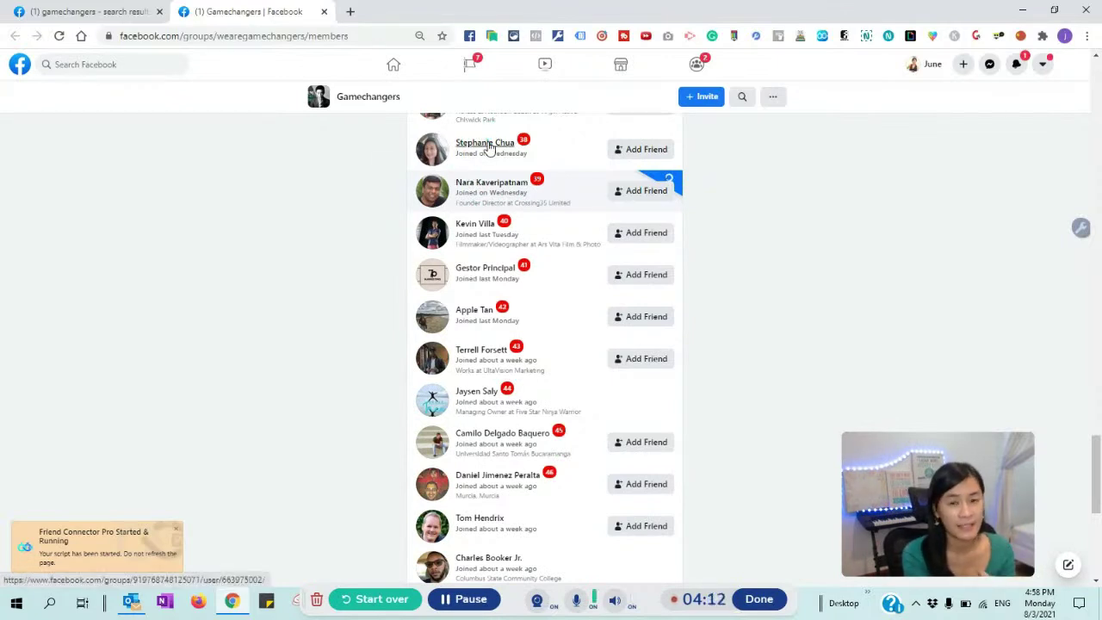
mouse_move(485, 143)
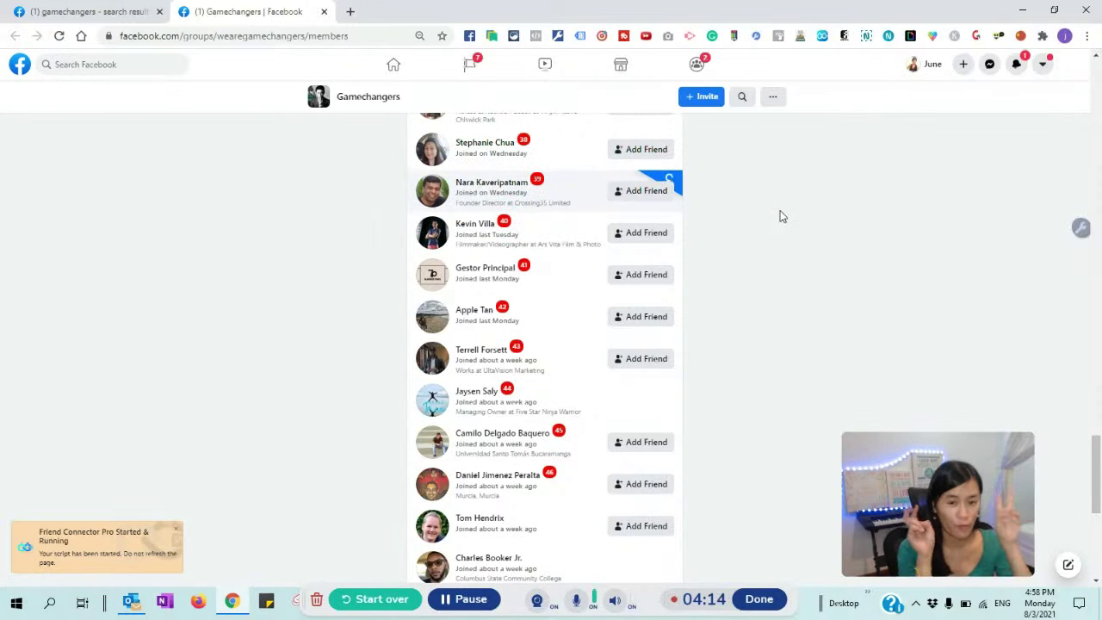
drag(780, 216, 448, 34)
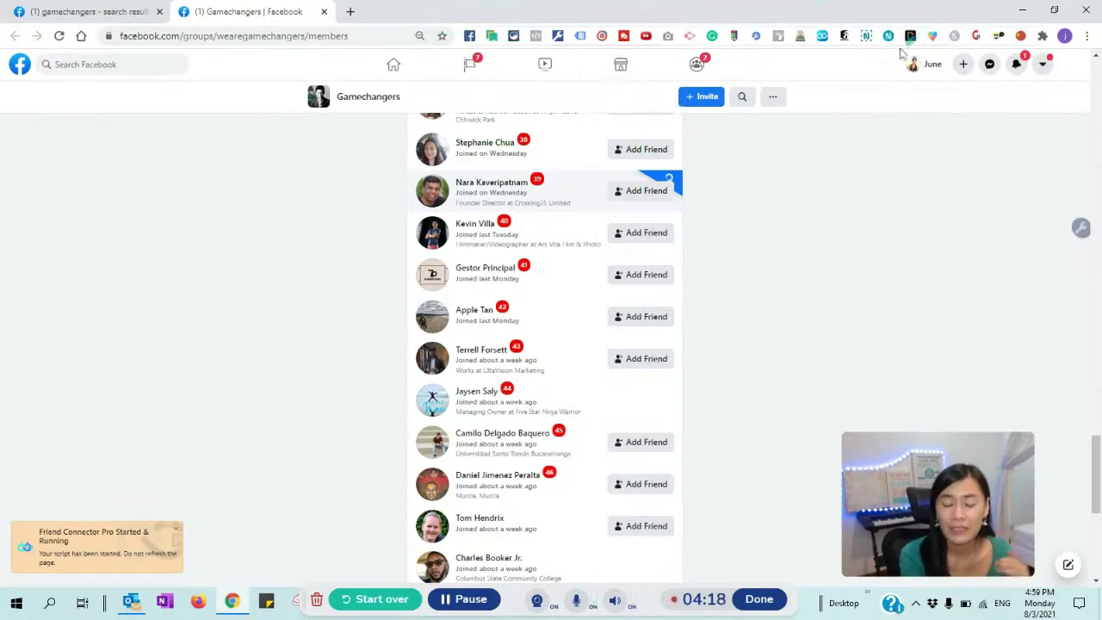
drag(495, 280, 182, 523)
drag(205, 483, 218, 488)
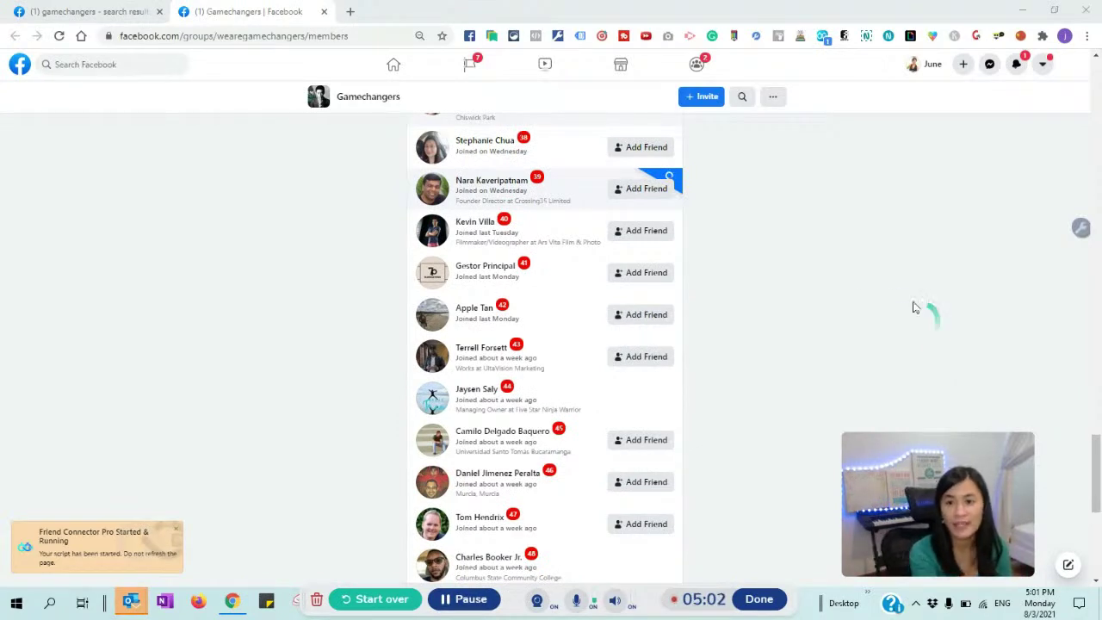
- Check the extension's running settings and examine the numbered group member list for friend requests sent
click(822, 38)
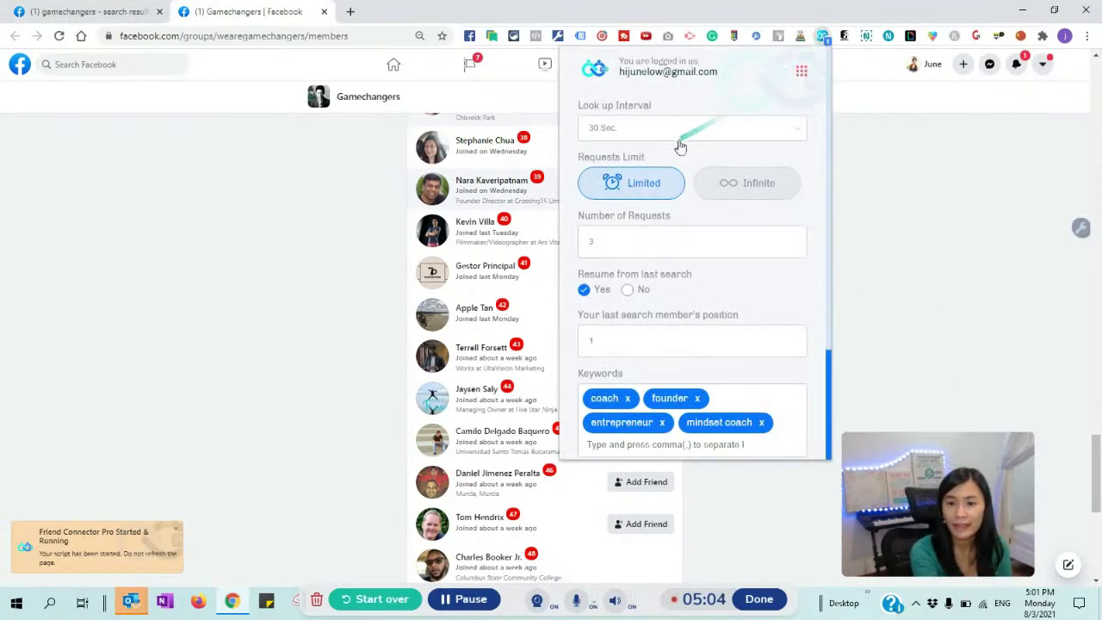
click(823, 35)
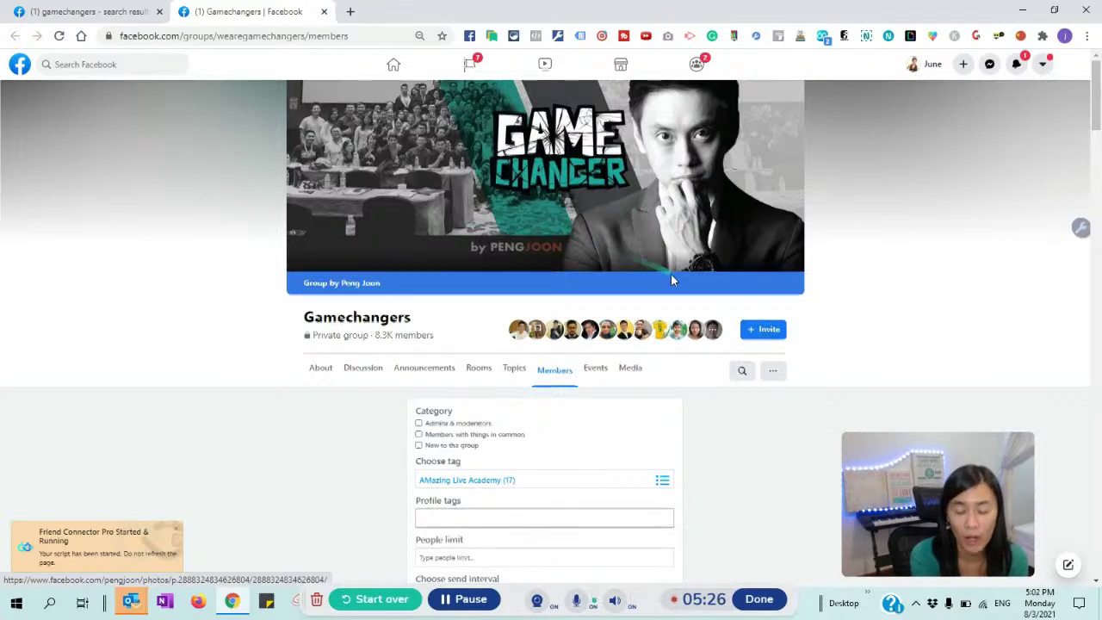
scroll(674, 286, down, 3)
scroll(675, 301, down, 13)
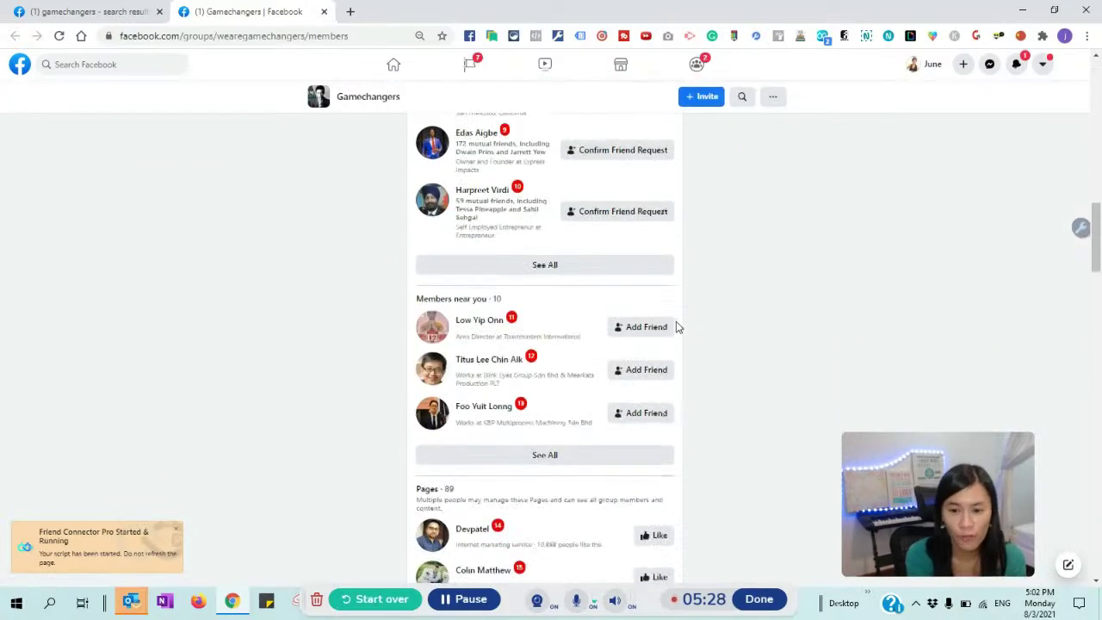
scroll(762, 400, down, 3)
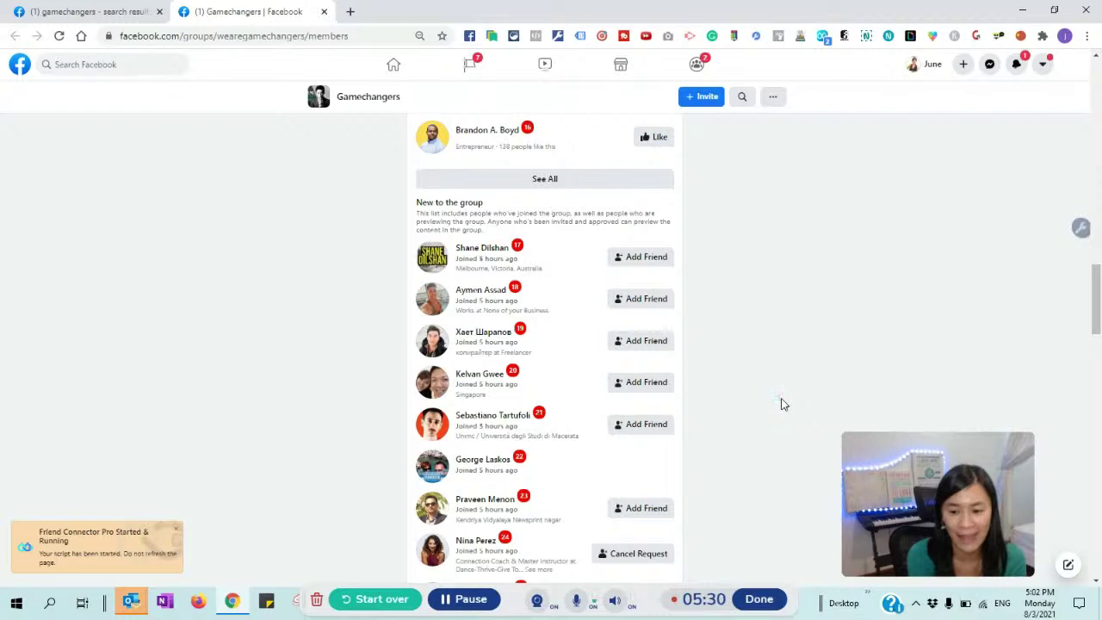
click(822, 35)
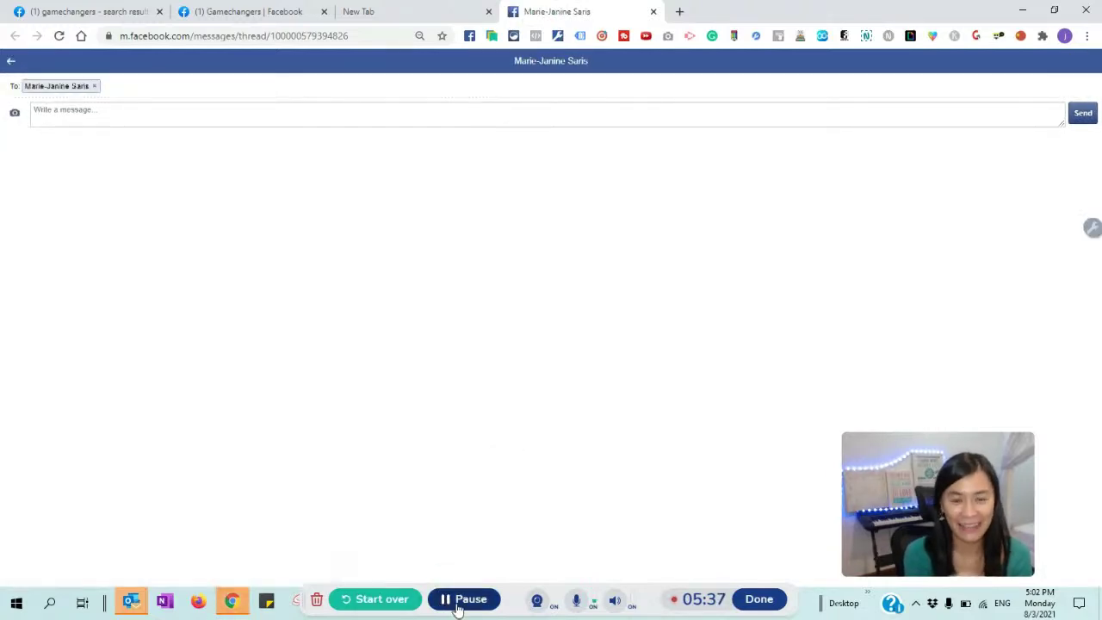
- Fill the contact's message thread with the outreach greeting introducing yourself as a Gamechangers classmate
text(Aloha Marie-Janine,my name is June because I was borned in June (#truestory). I'm your Gamechangers' classmates in PengJoon FB group. How's PengJoon course for you so far? are u going to the old school training he has?)
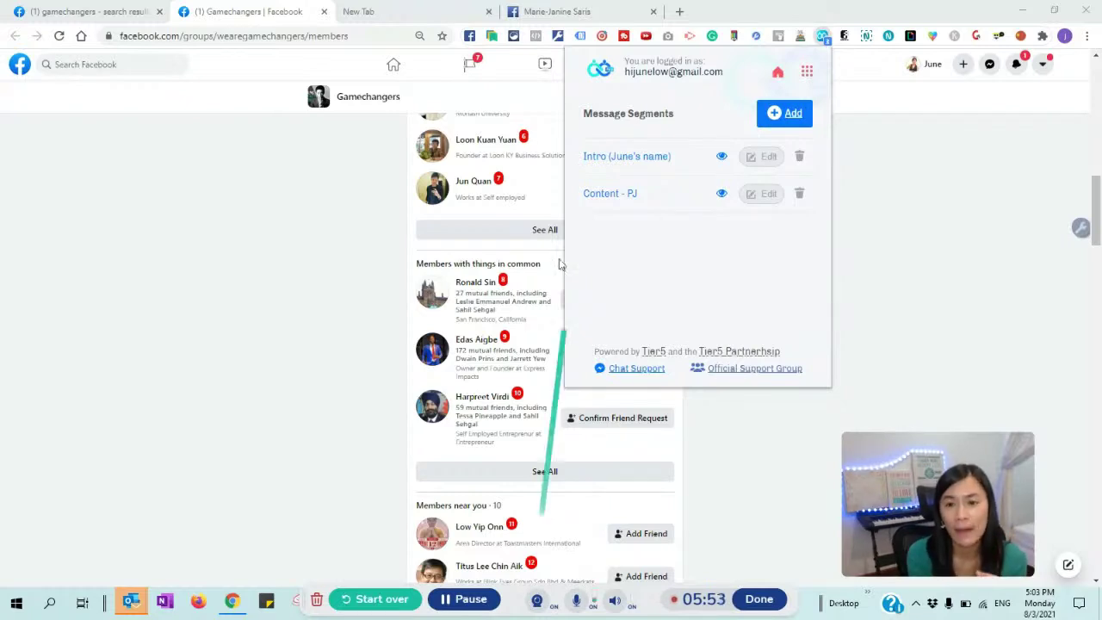
- Open the Intro message segment and examine its greeting block with the first-name placeholder
click(807, 75)
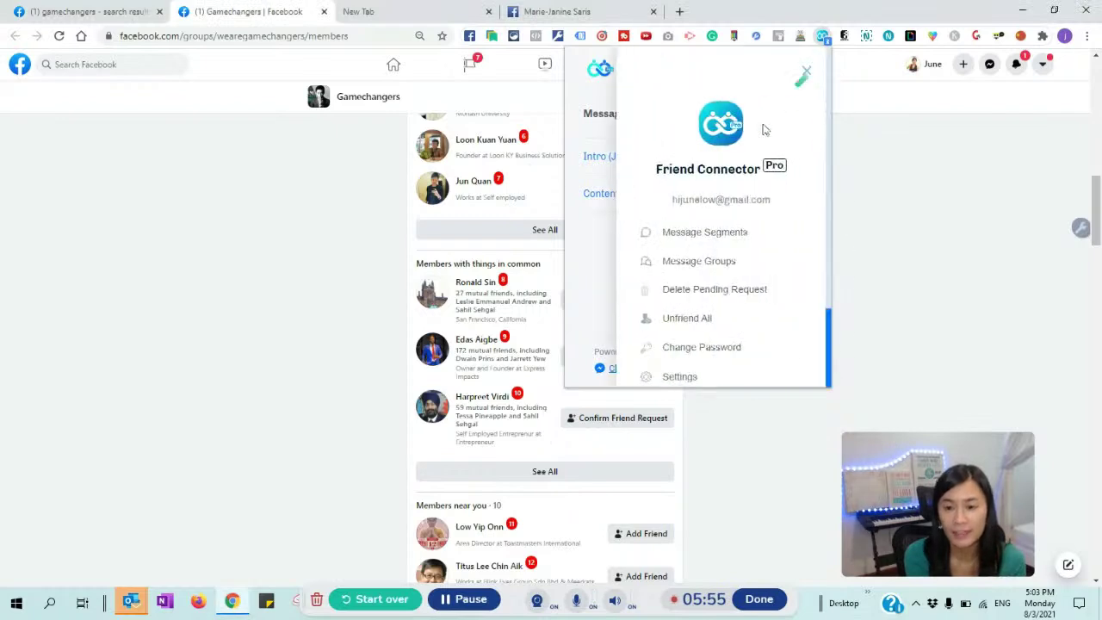
click(726, 244)
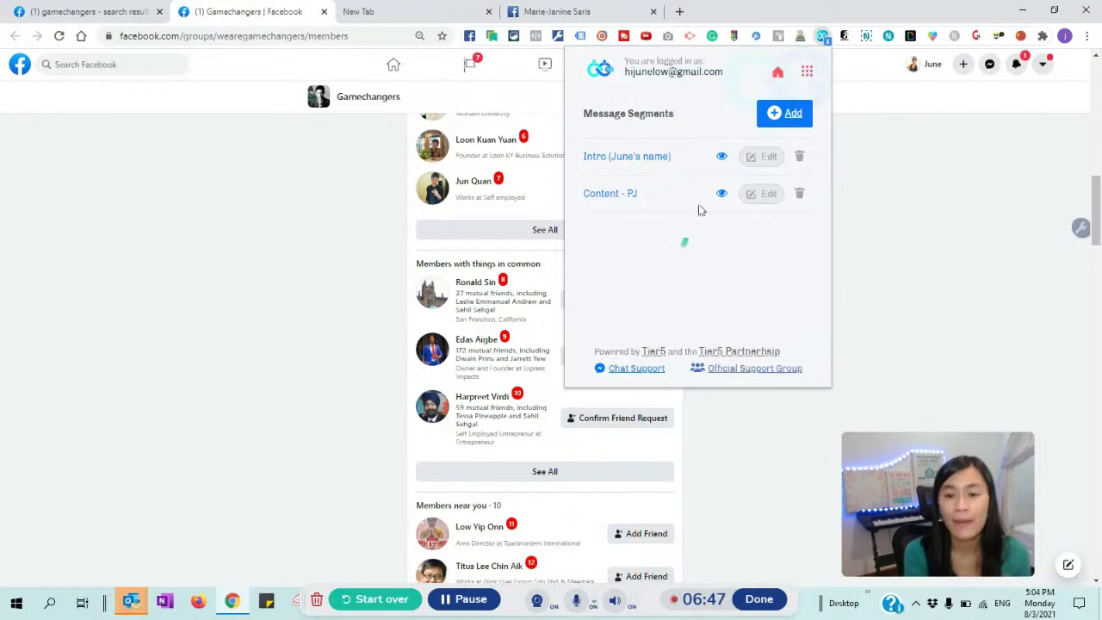
click(754, 158)
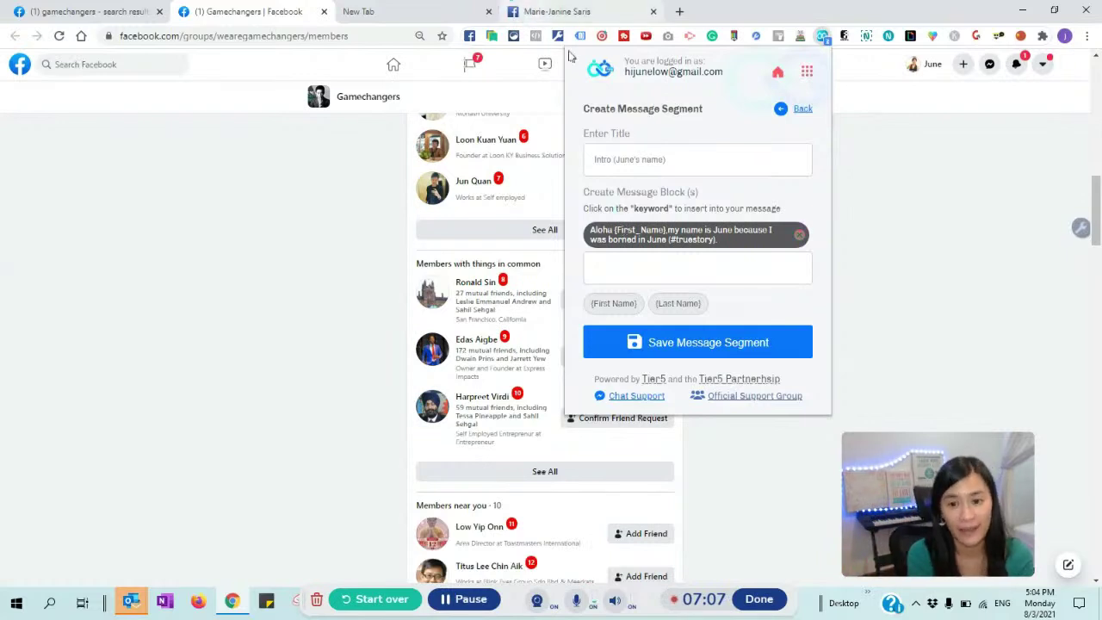
drag(615, 231, 669, 231)
click(679, 230)
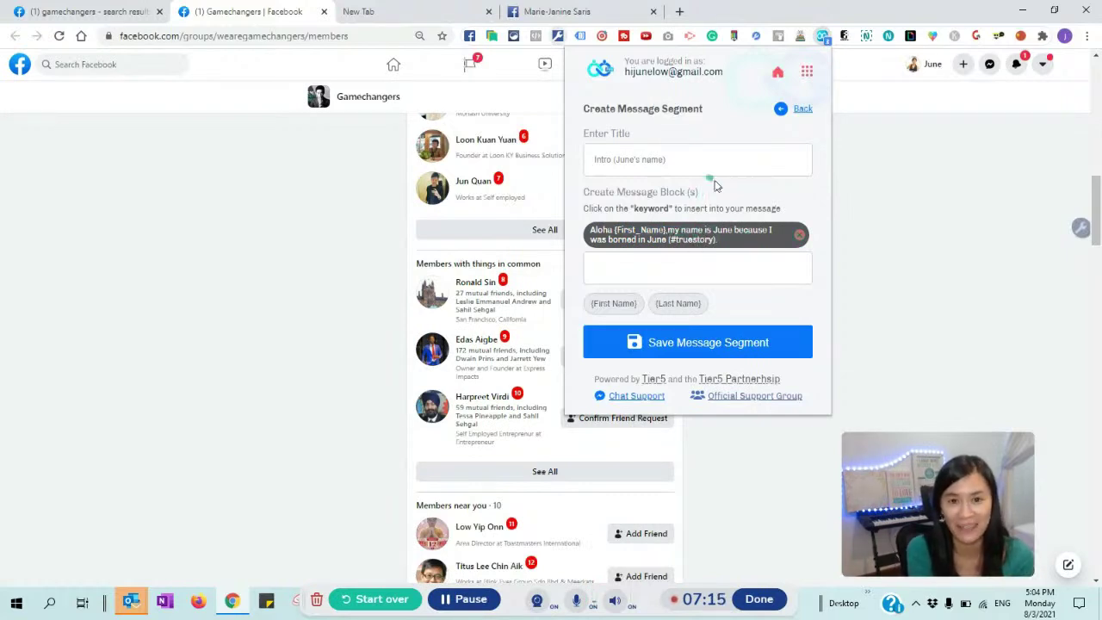
- Open the "Content - PJ" message segment to examine its message block
click(809, 74)
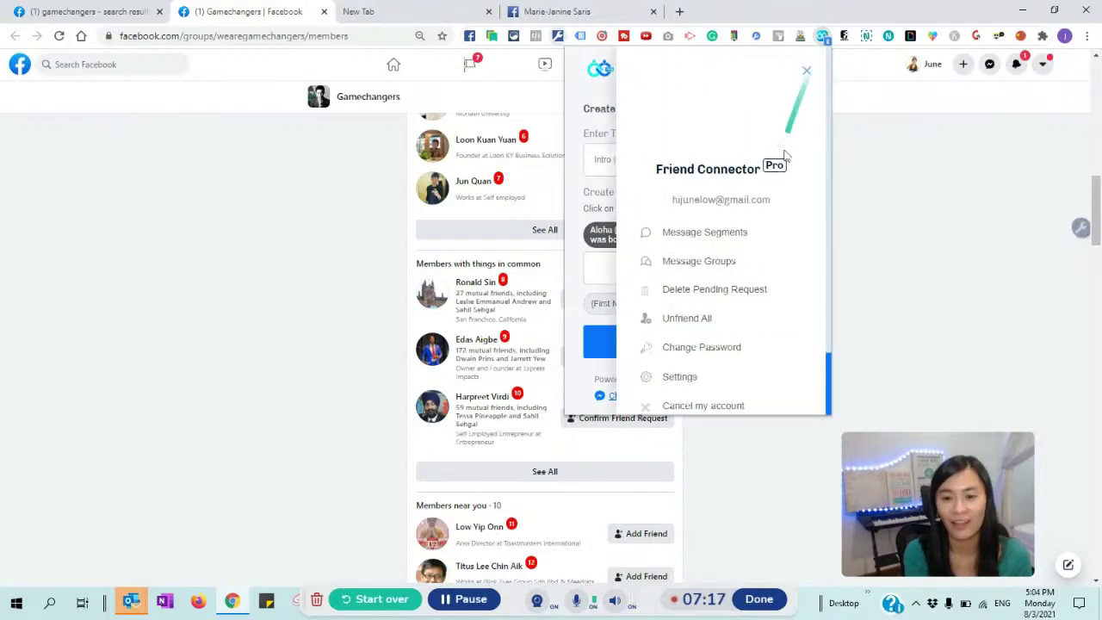
click(718, 242)
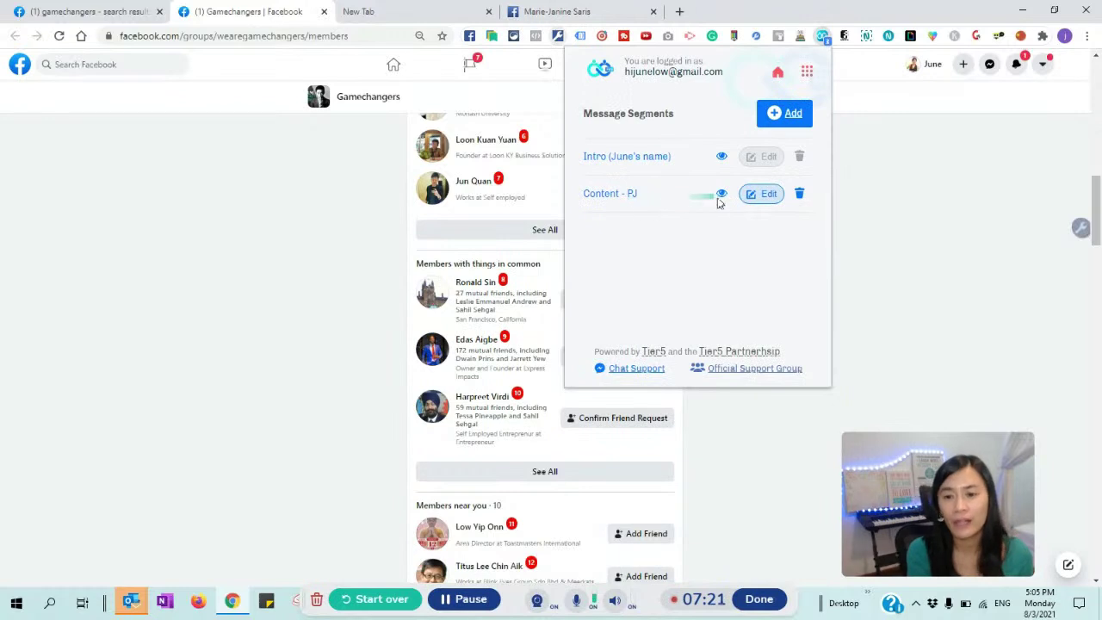
click(758, 194)
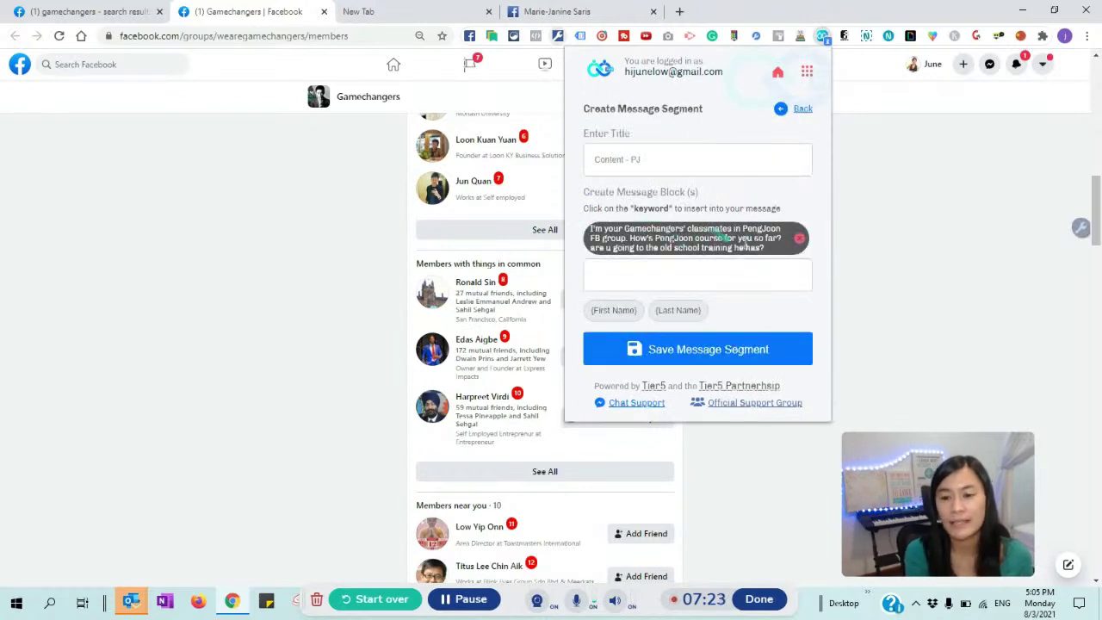
- Open the list of message groups in Friend Connector Pro
click(806, 71)
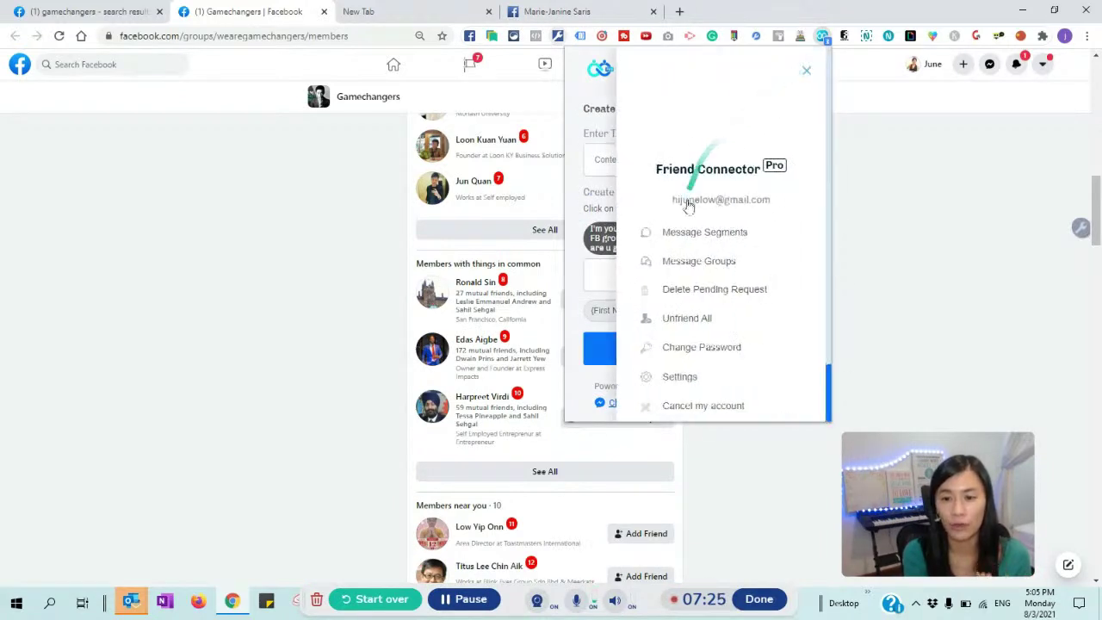
click(684, 260)
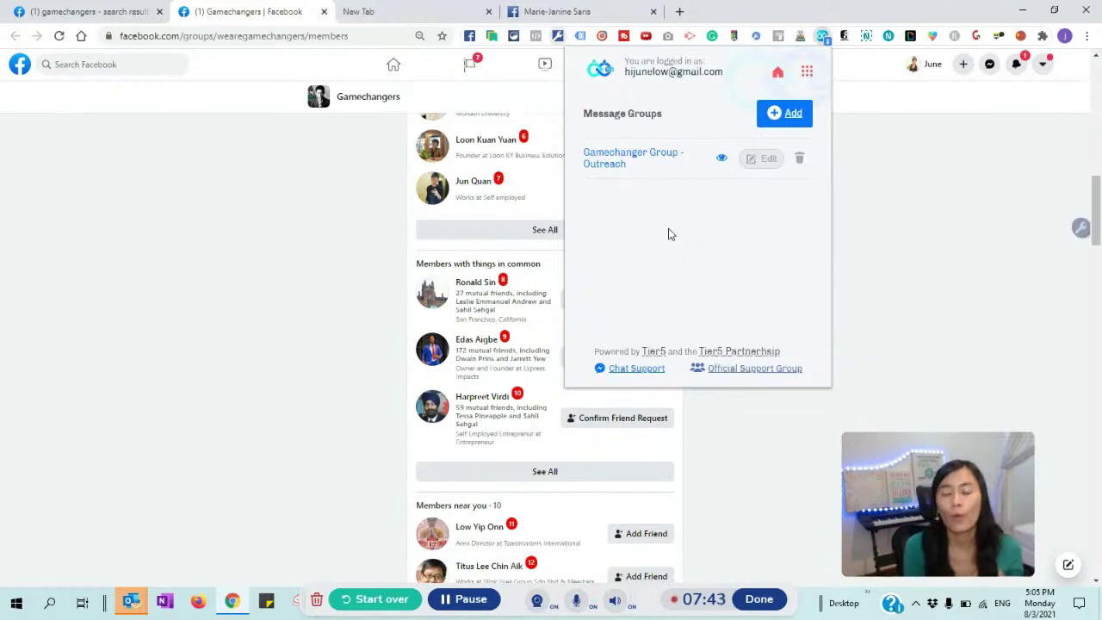
- Reopen the friend request run form and choose "Gamechanger Group - Outreach" as its message group
click(806, 74)
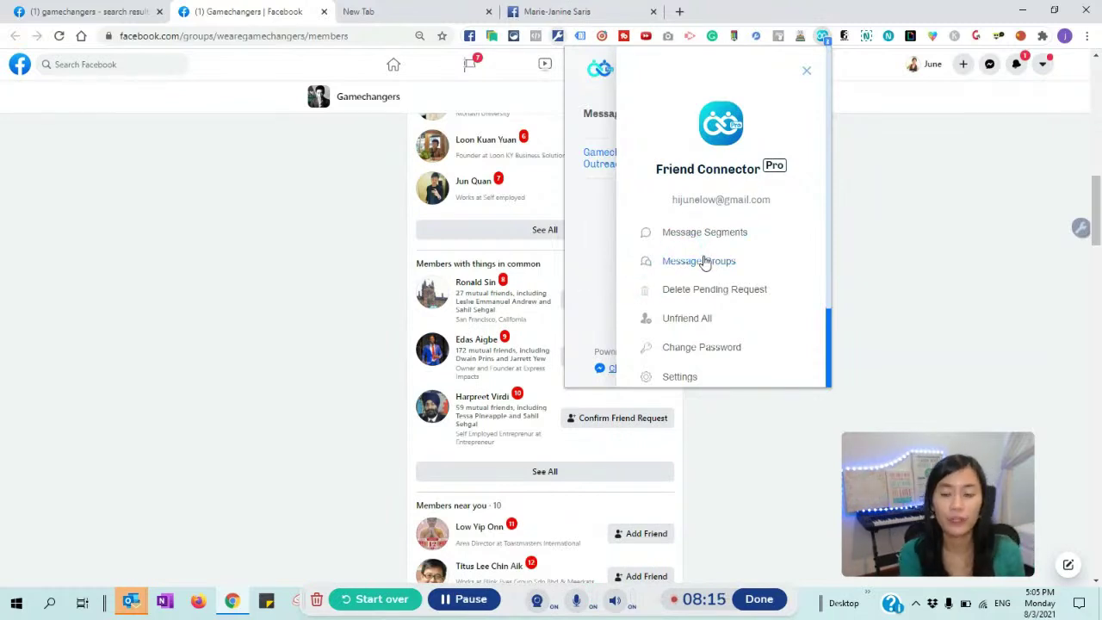
click(387, 202)
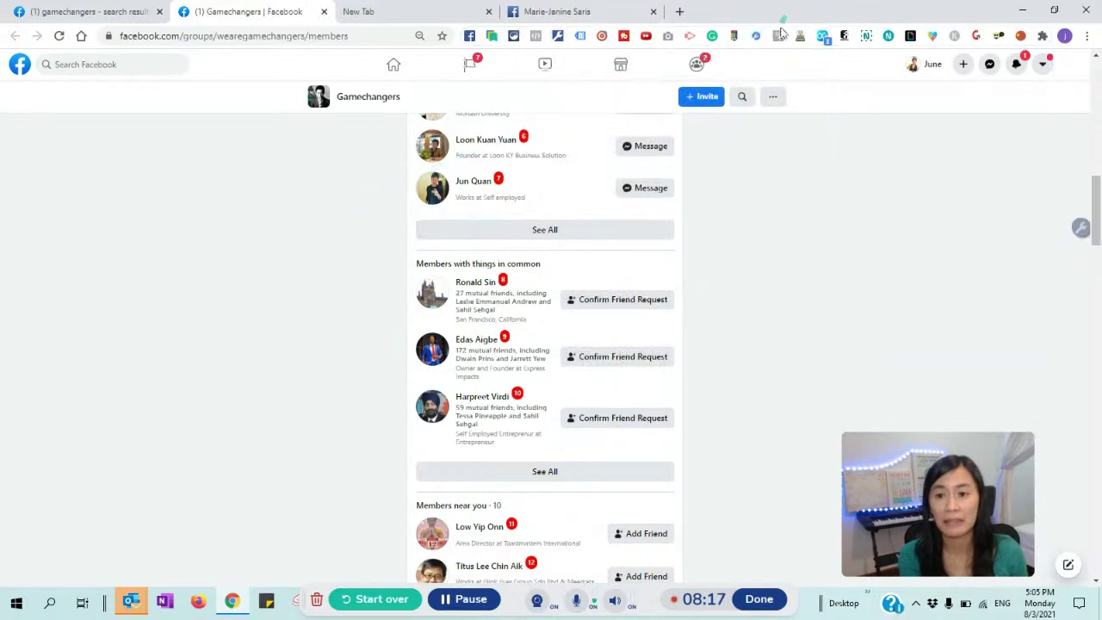
click(822, 36)
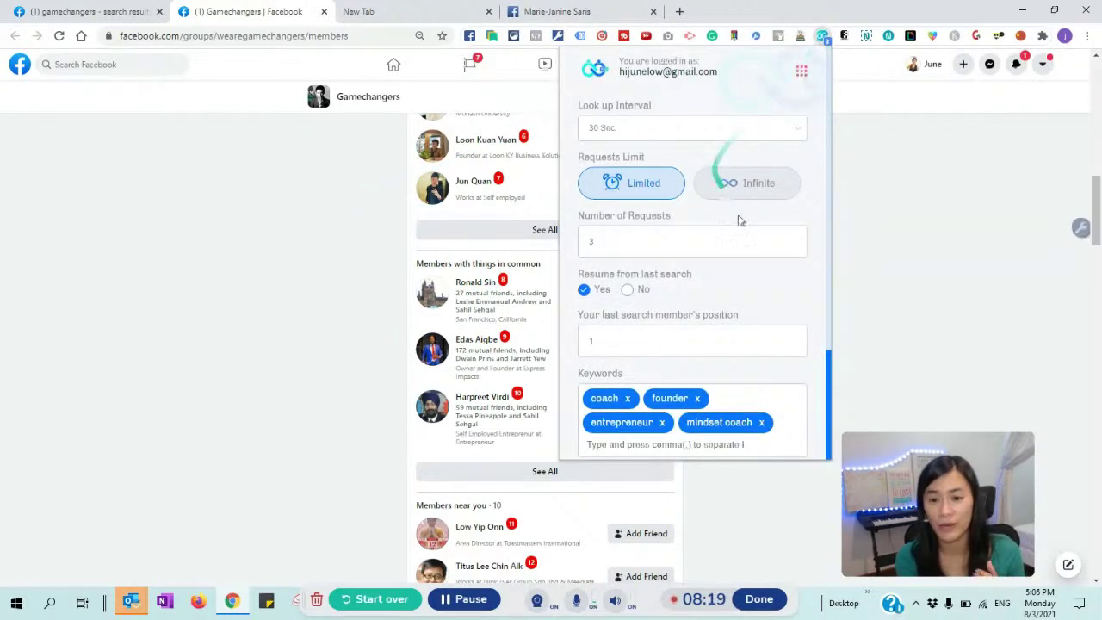
scroll(739, 220, down, 2)
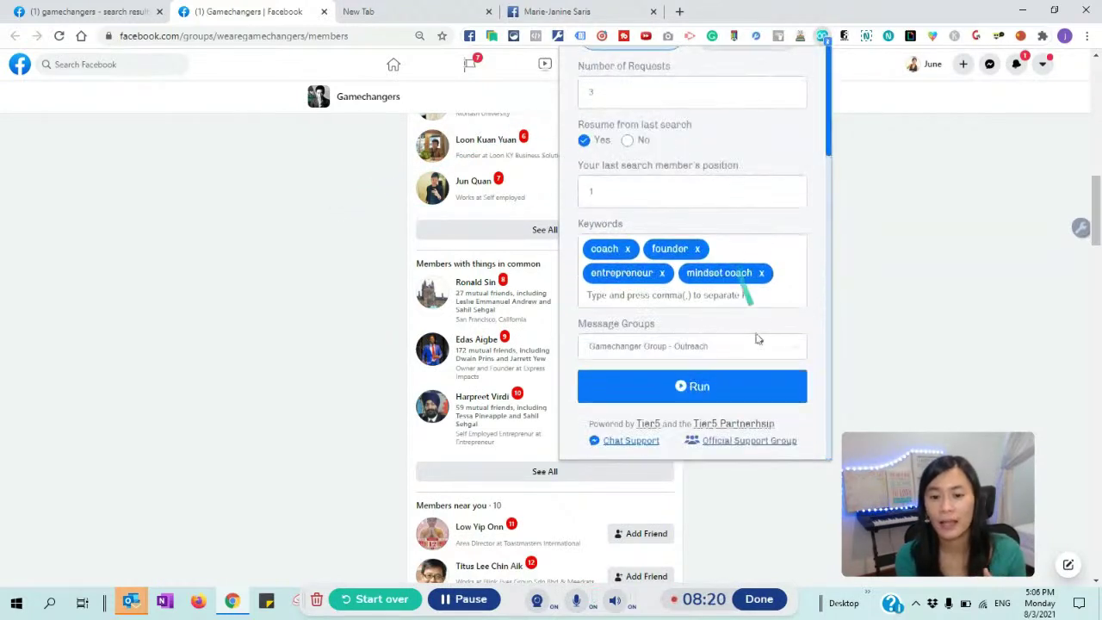
click(641, 345)
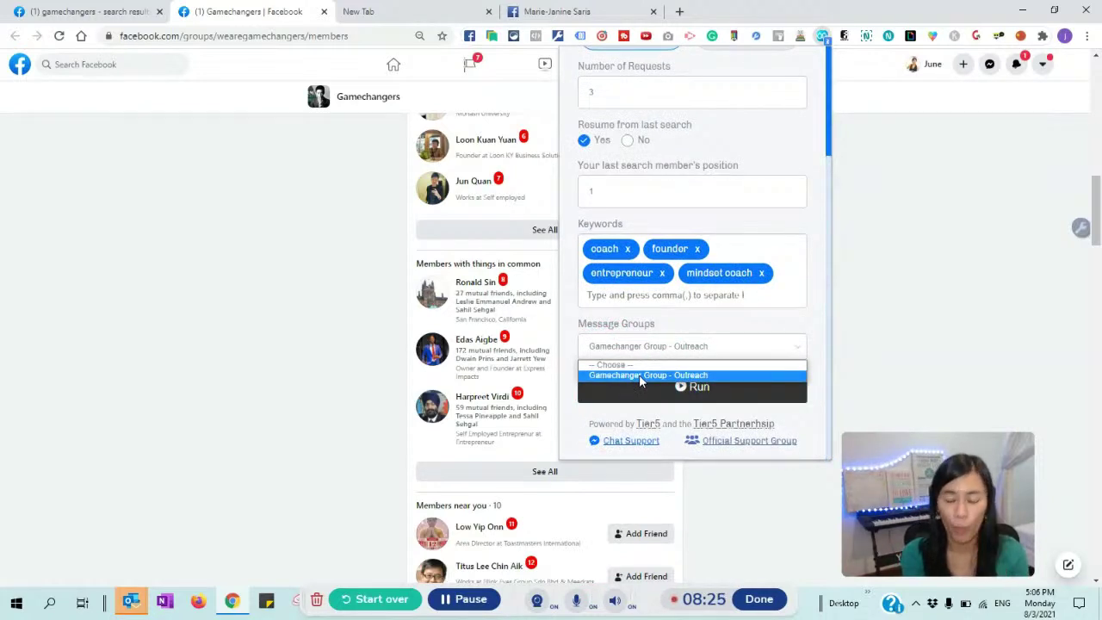
click(641, 374)
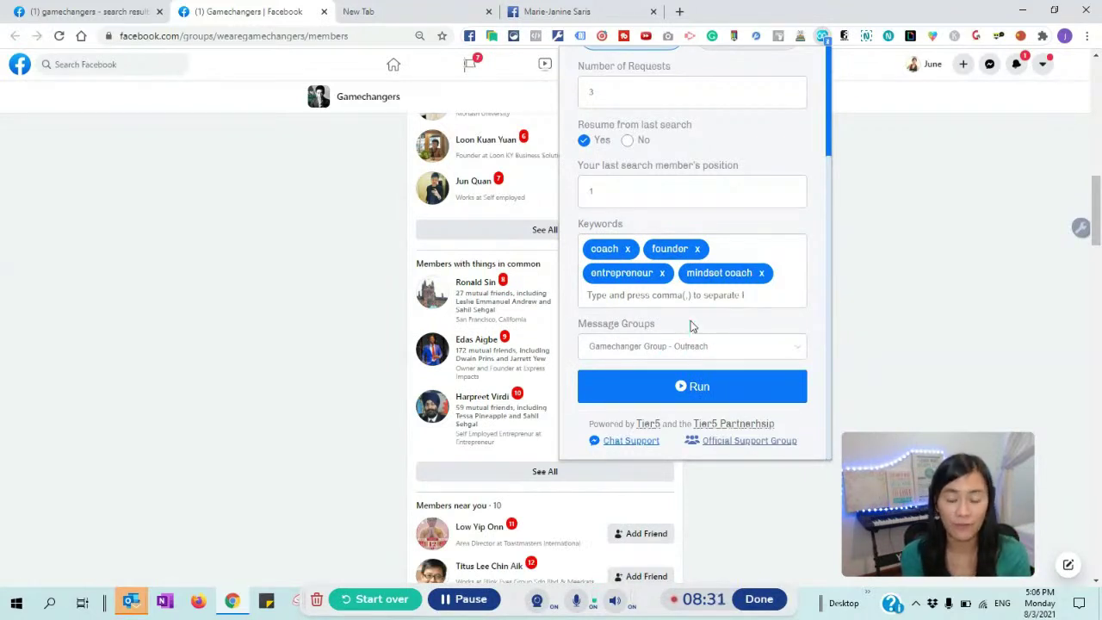
- Set the look up interval between friend requests to 3 Mins
scroll(755, 270, up, 3)
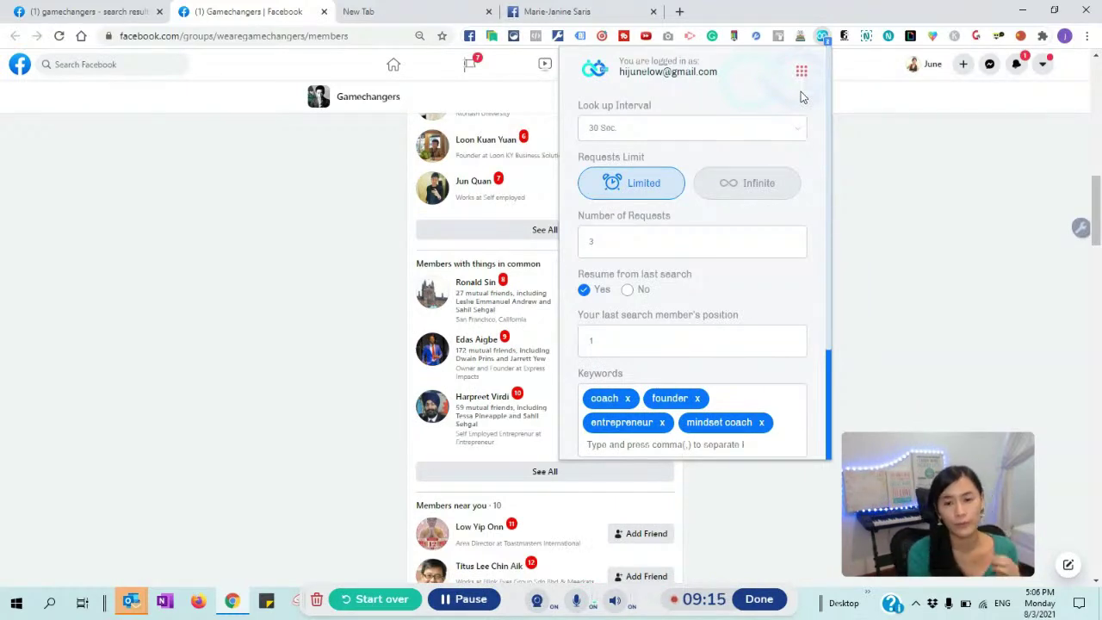
click(754, 131)
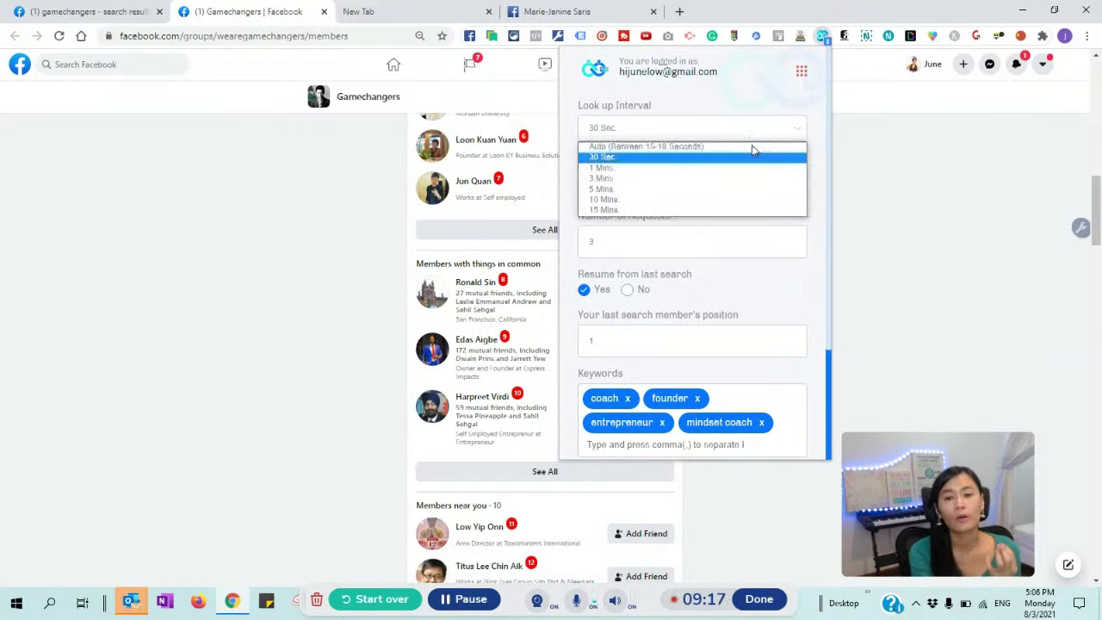
click(750, 178)
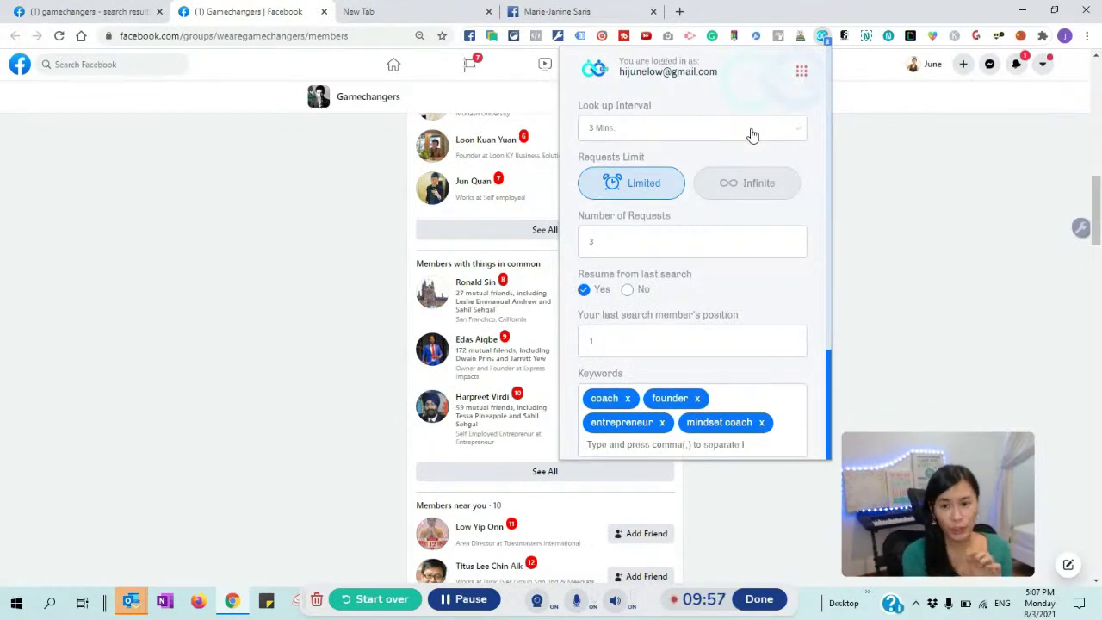
click(751, 134)
click(743, 155)
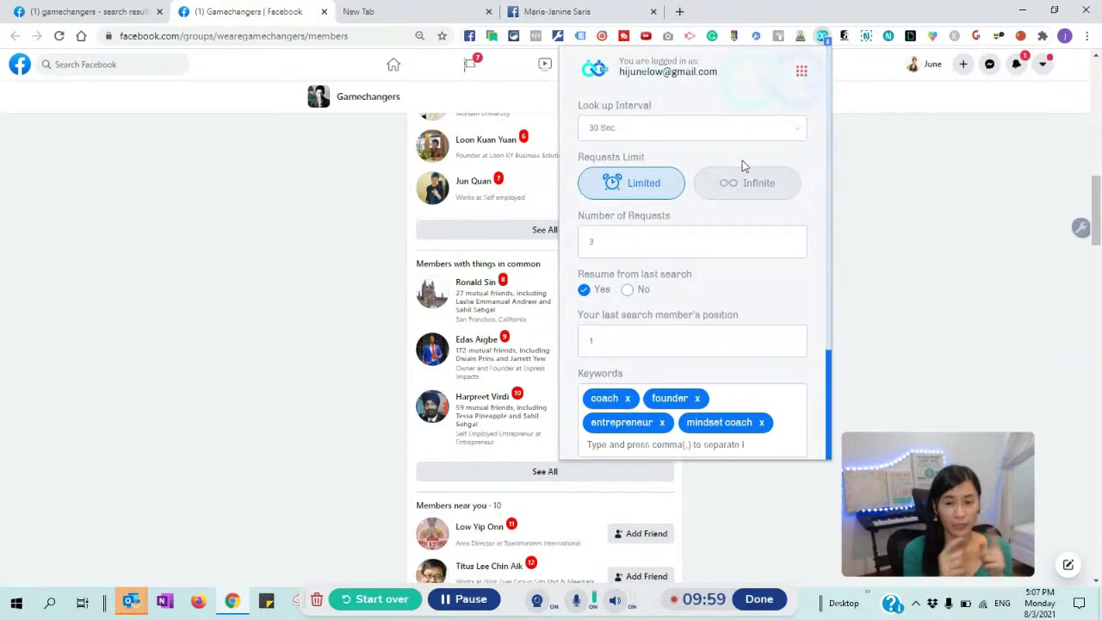
click(746, 131)
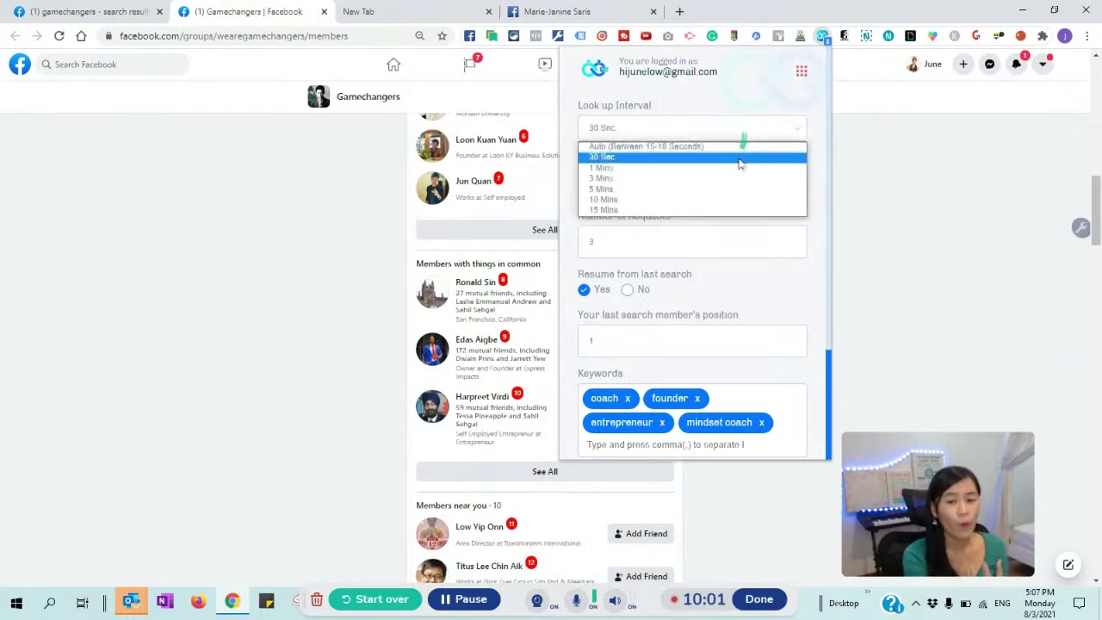
click(732, 177)
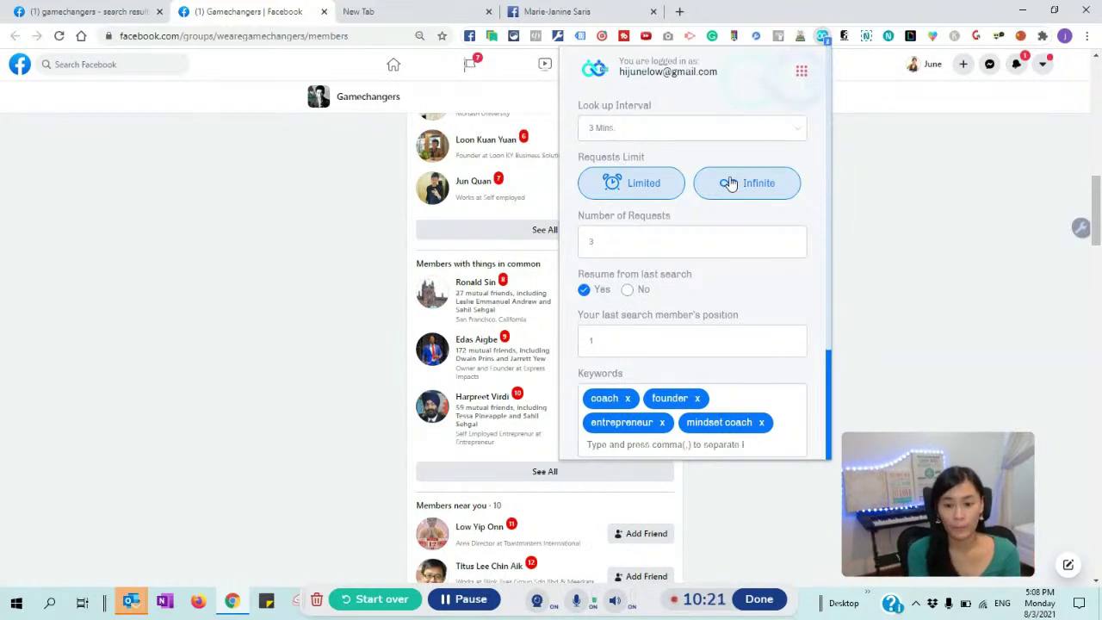
scroll(151, 451, up, 10)
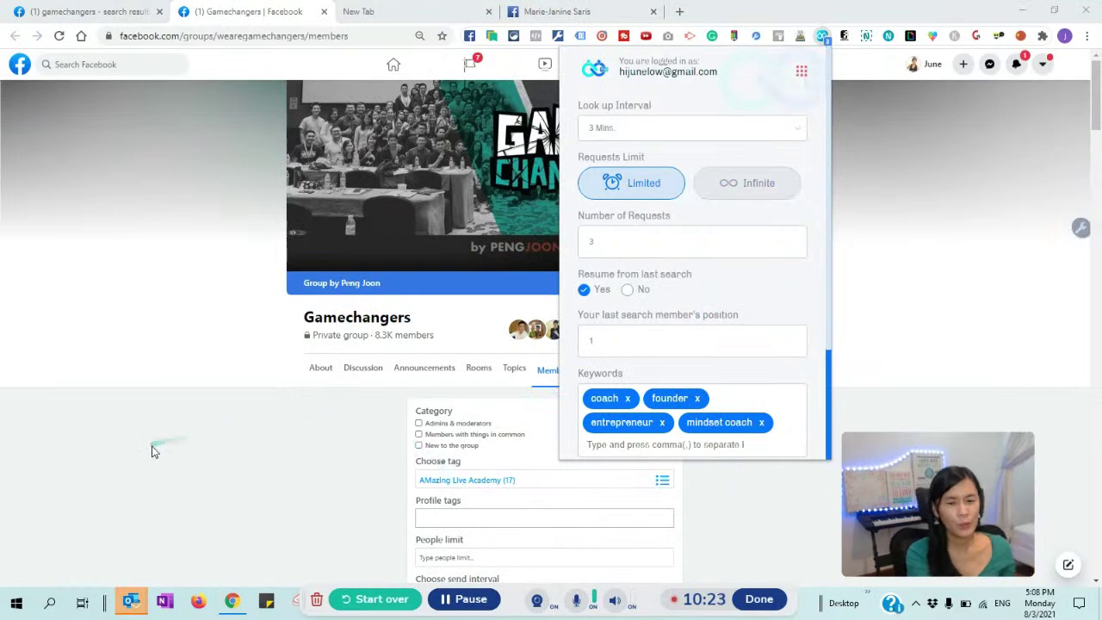
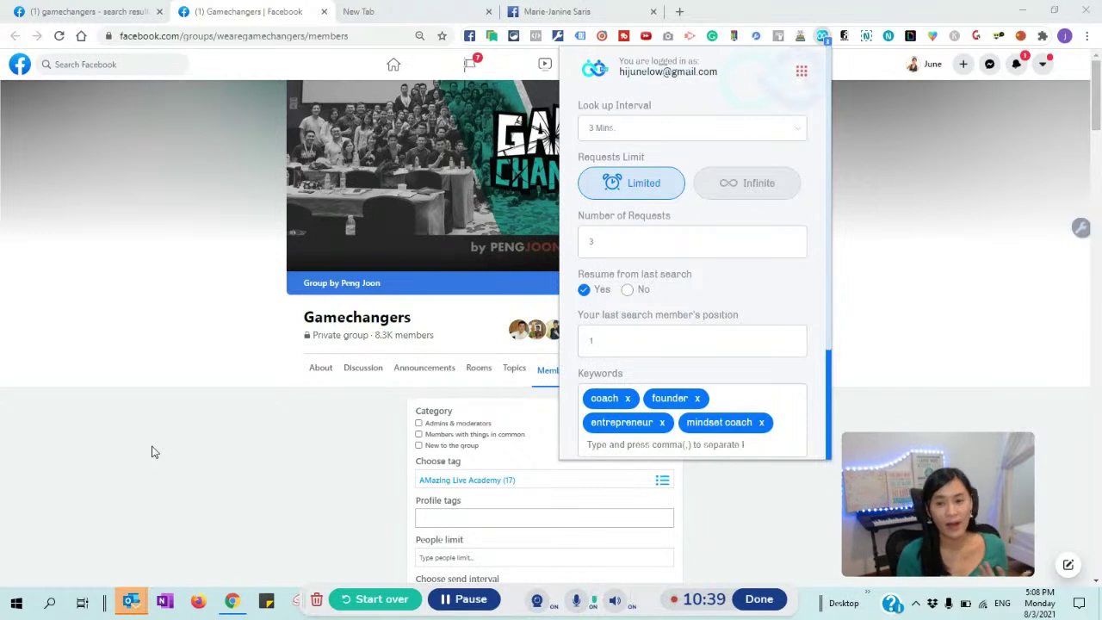
- Open Friend Connector Pro's Settings page and examine the automatic message options for received, accepted and declined friend requests
click(801, 71)
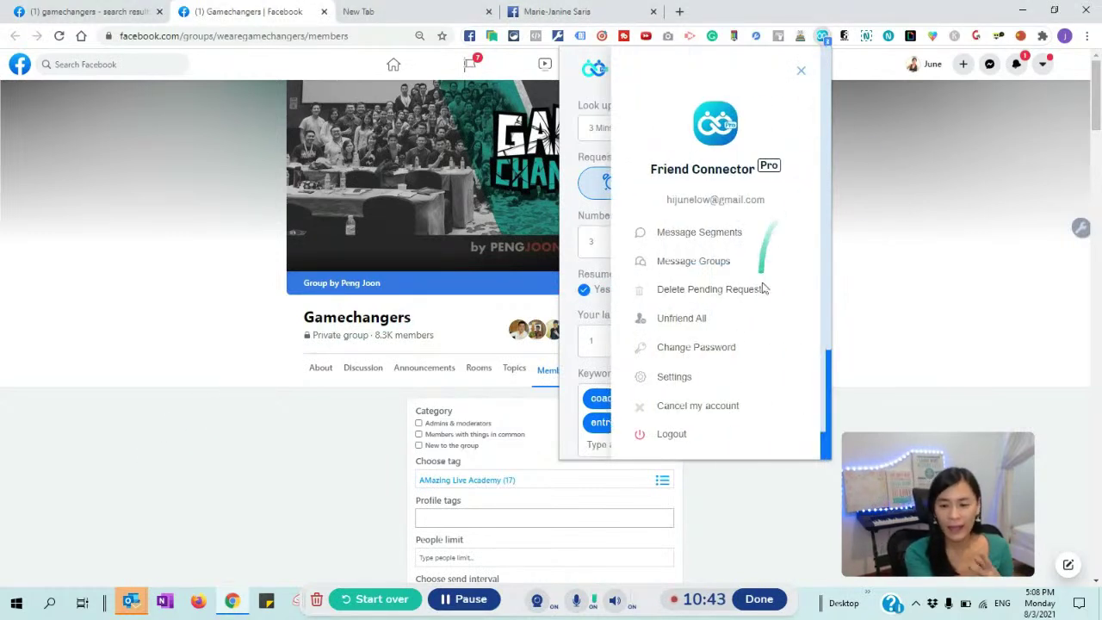
scroll(763, 291, down, 1)
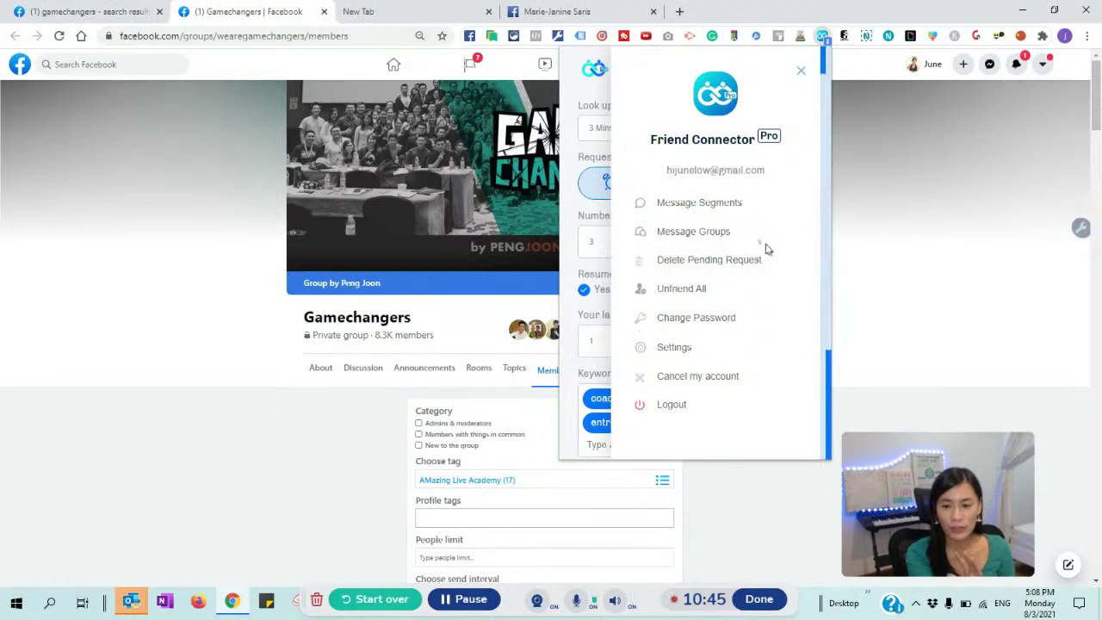
drag(773, 251, 747, 287)
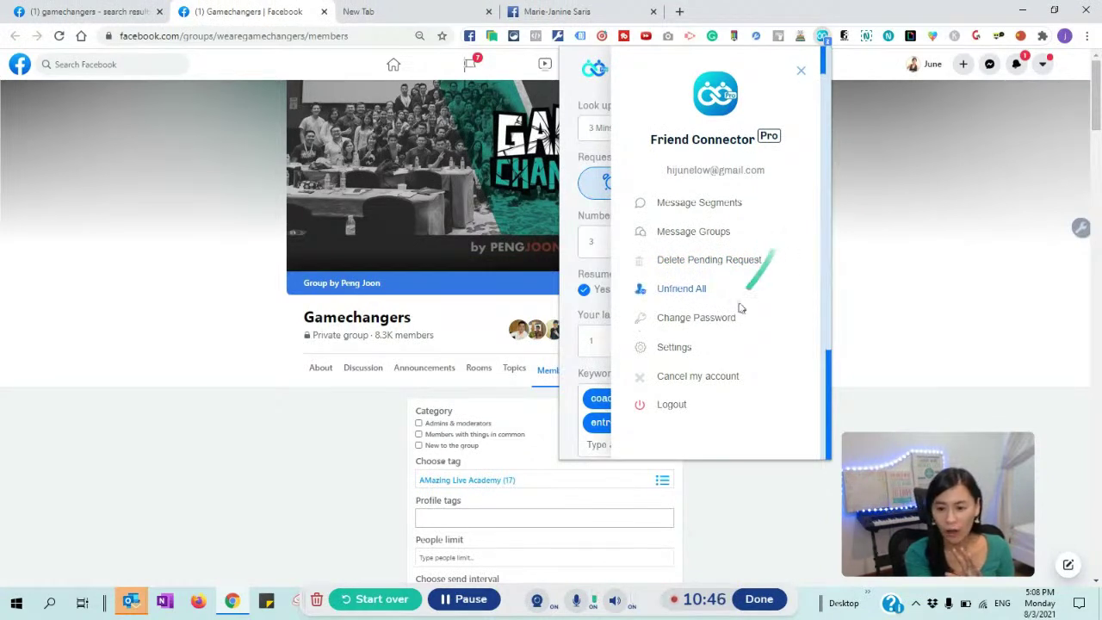
click(683, 348)
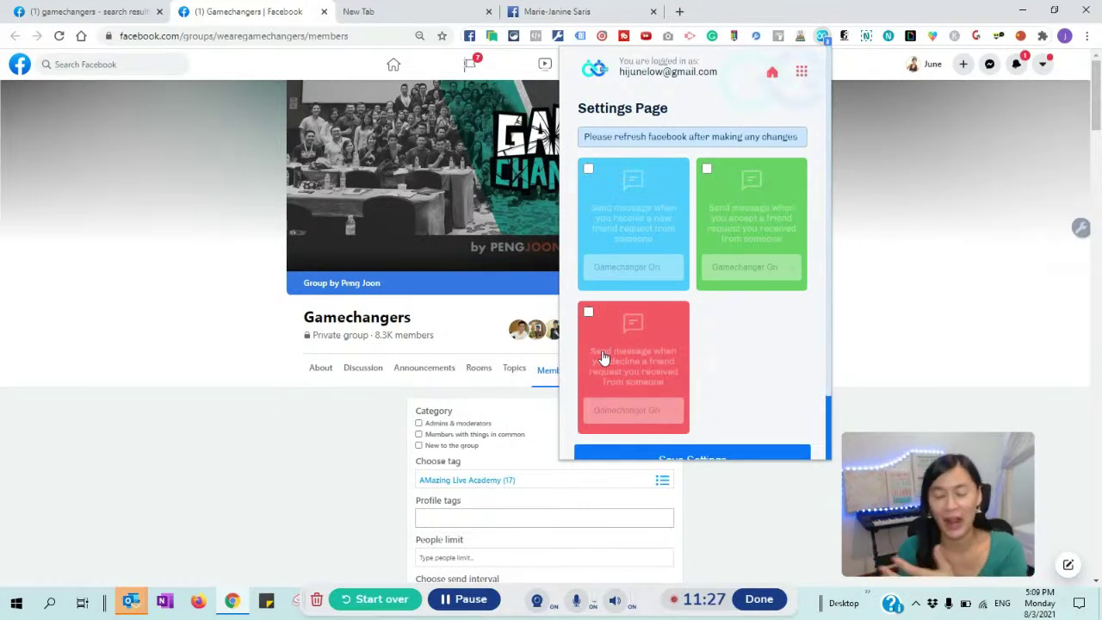
scroll(591, 233, down, 1)
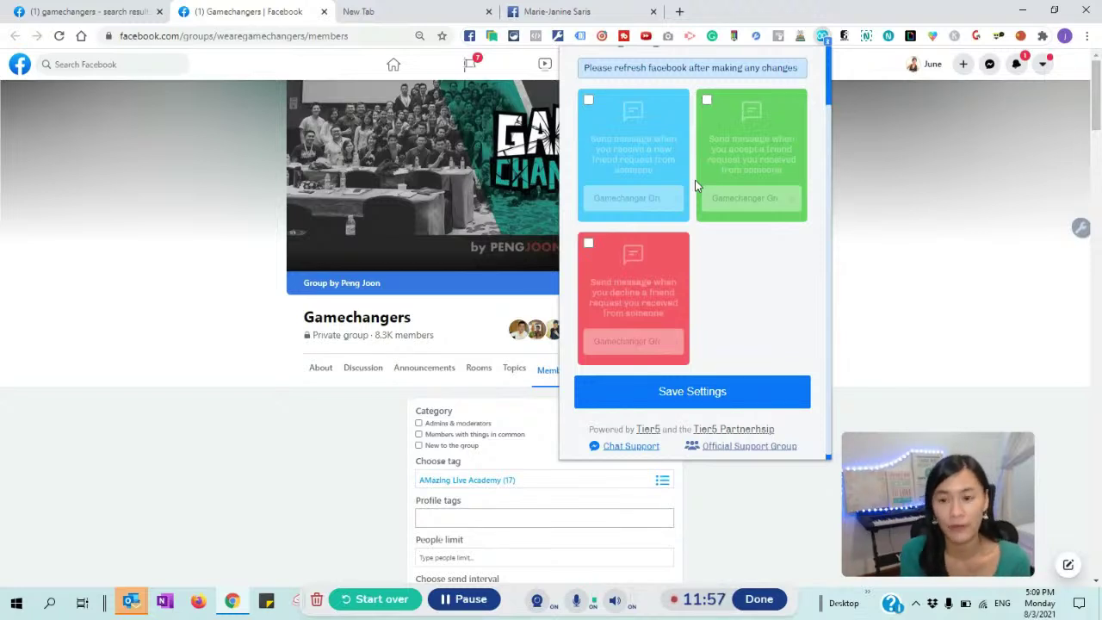
scroll(738, 218, up, 1)
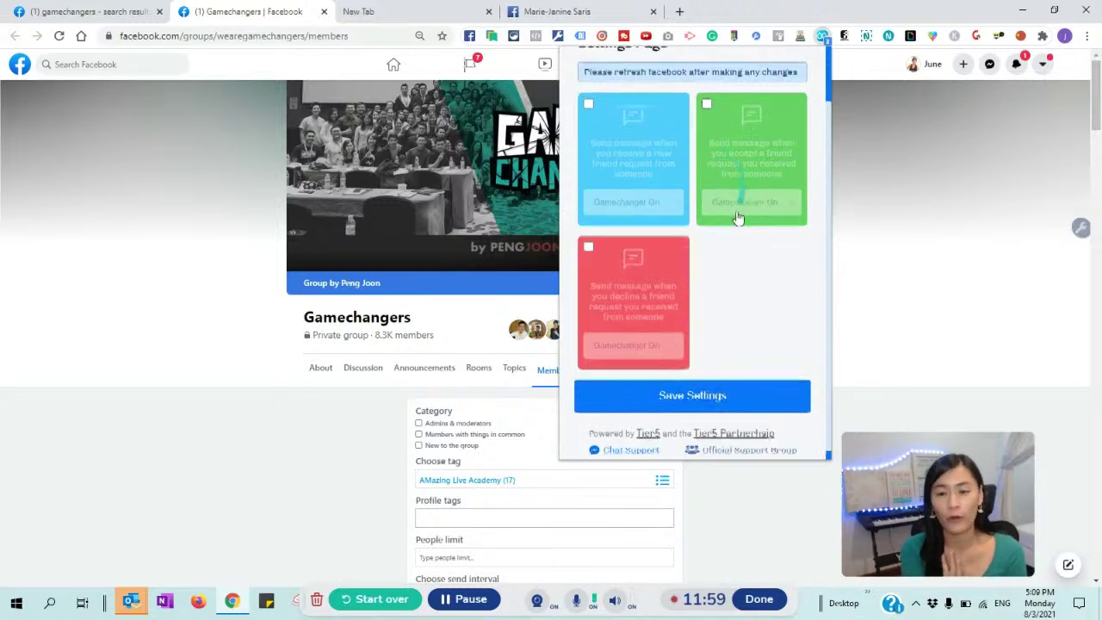
- Start deleting the pending sent friend requests with Delete Pending Request, and stop it by closing the Sent requests page
click(805, 72)
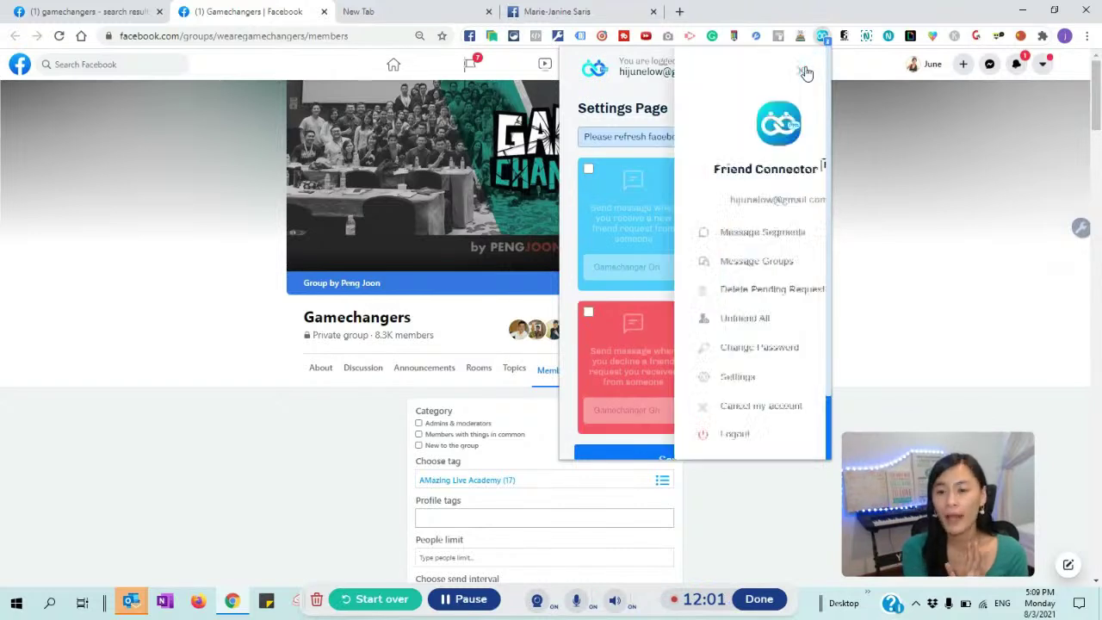
click(696, 298)
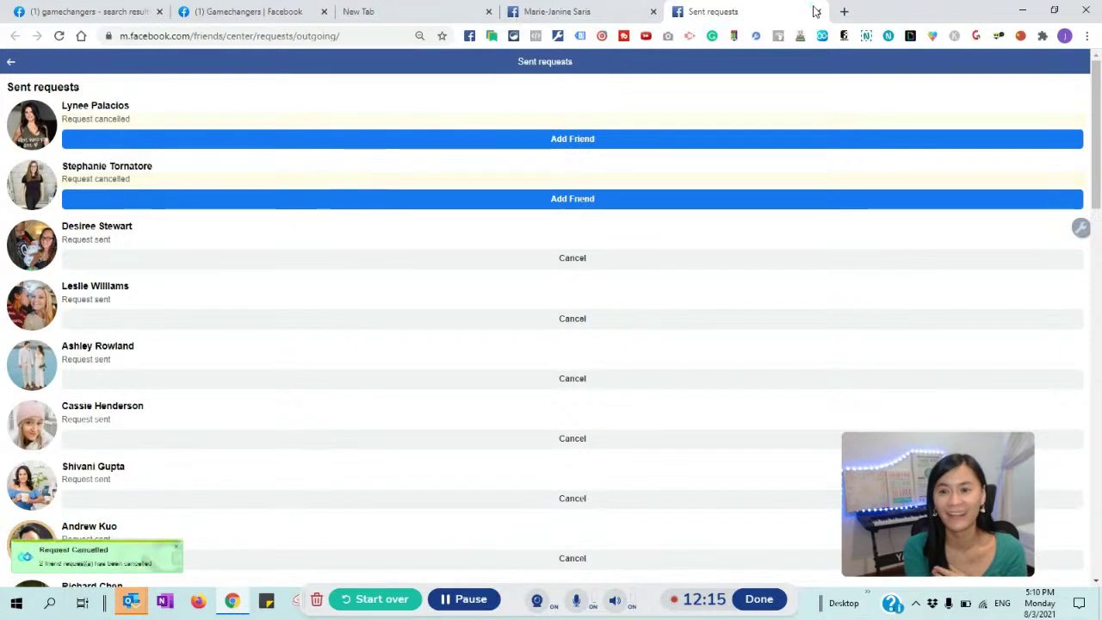
click(818, 11)
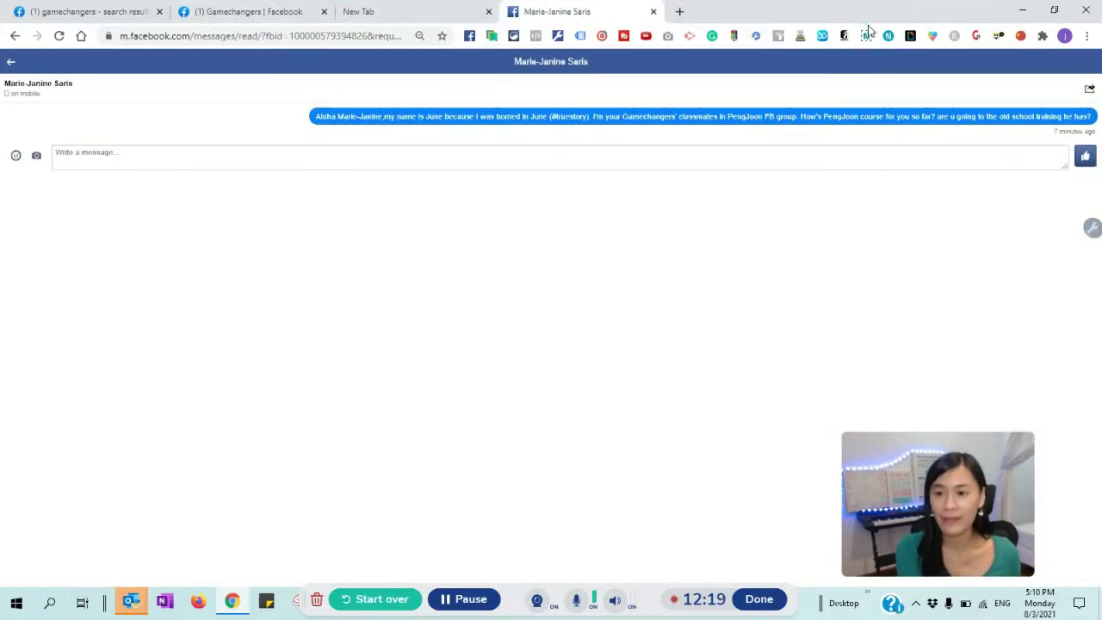
- Return to the Gamechangers members page and view the Friend Connector Pro run settings again
click(230, 11)
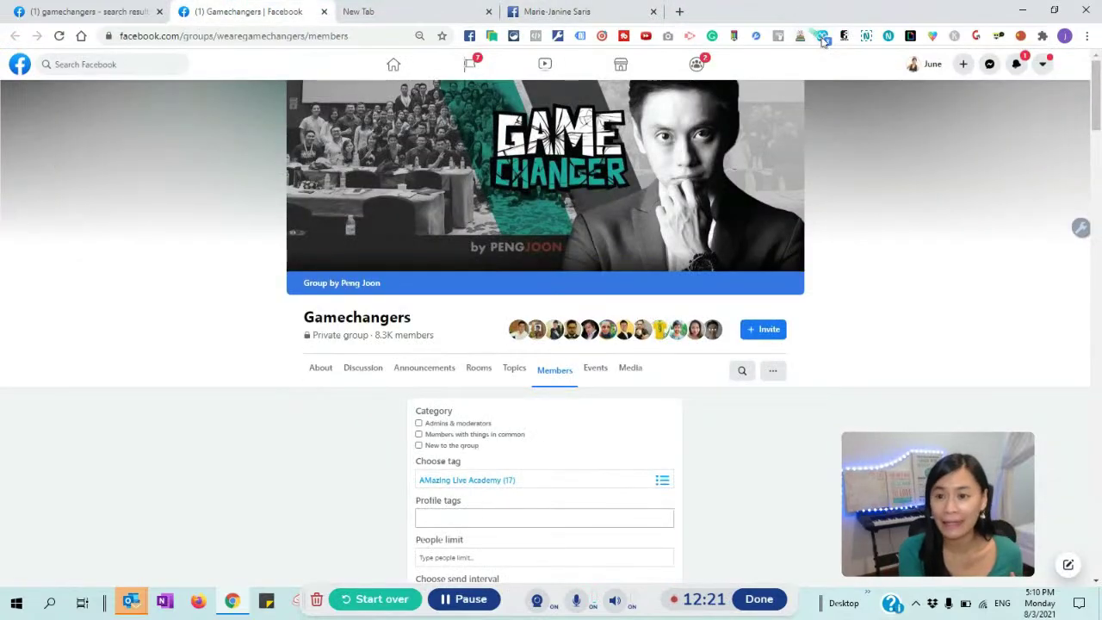
click(822, 35)
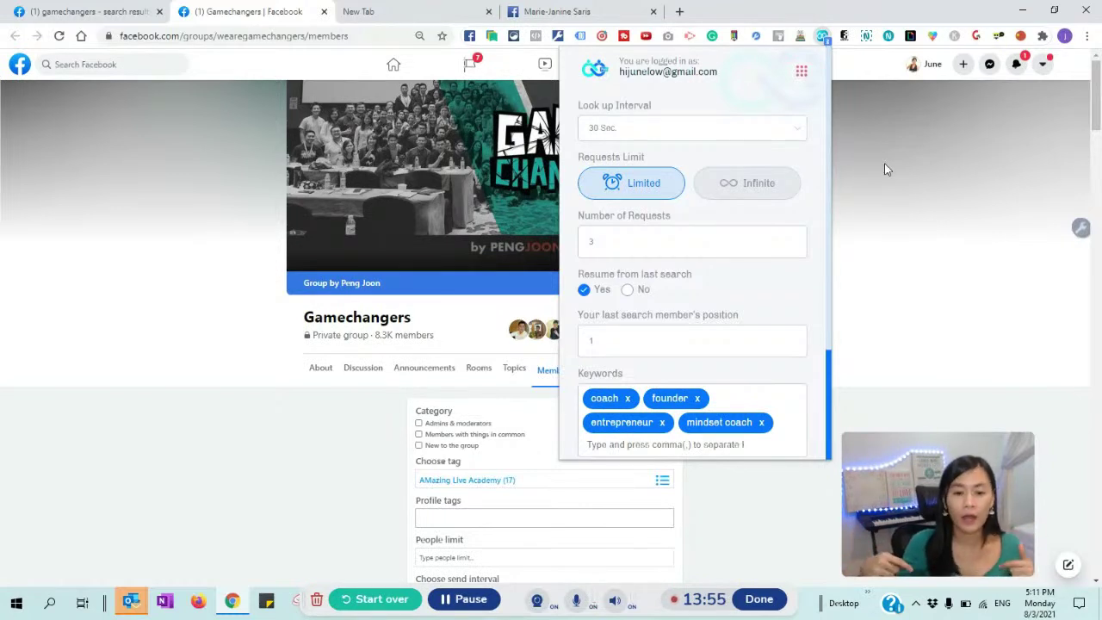
click(961, 162)
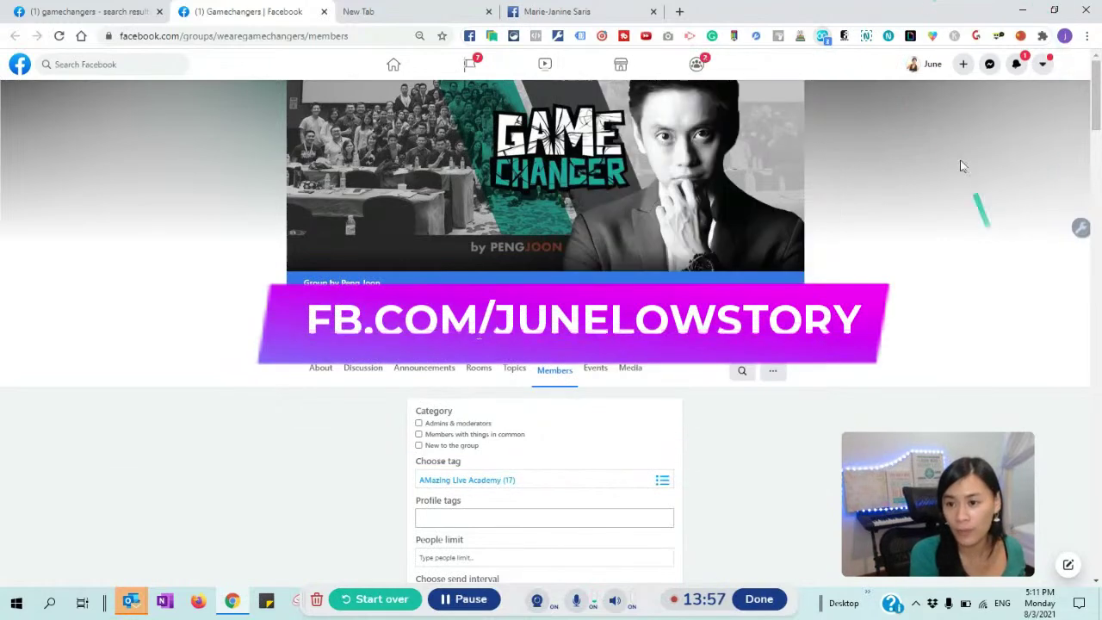
- Open your own Facebook profile and highlight the username portion of its web address
click(929, 72)
click(929, 69)
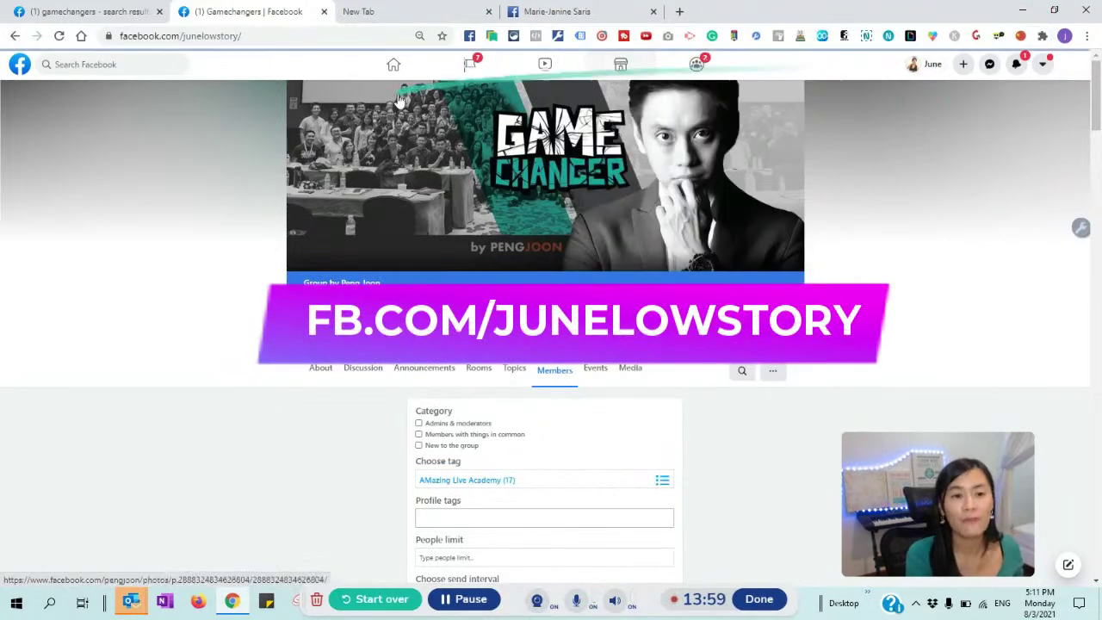
drag(182, 41, 253, 44)
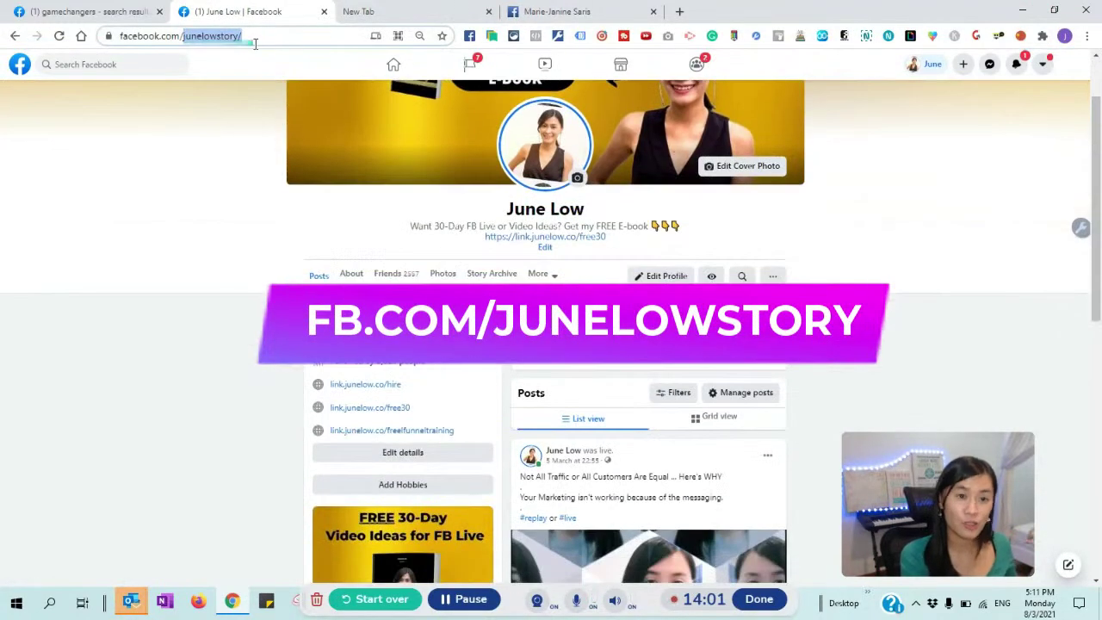